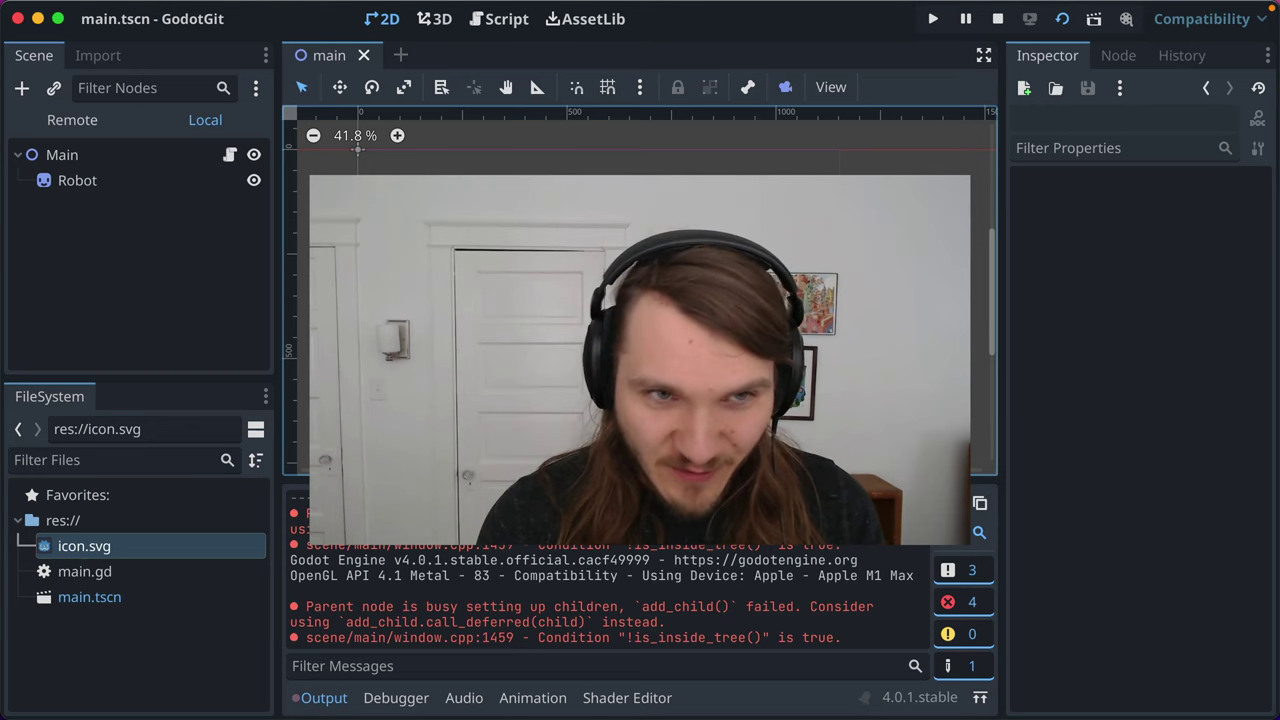
Create a plain Label node under Main by searching 'label' in Create New Node
left_click(145, 155)
key("super+a")
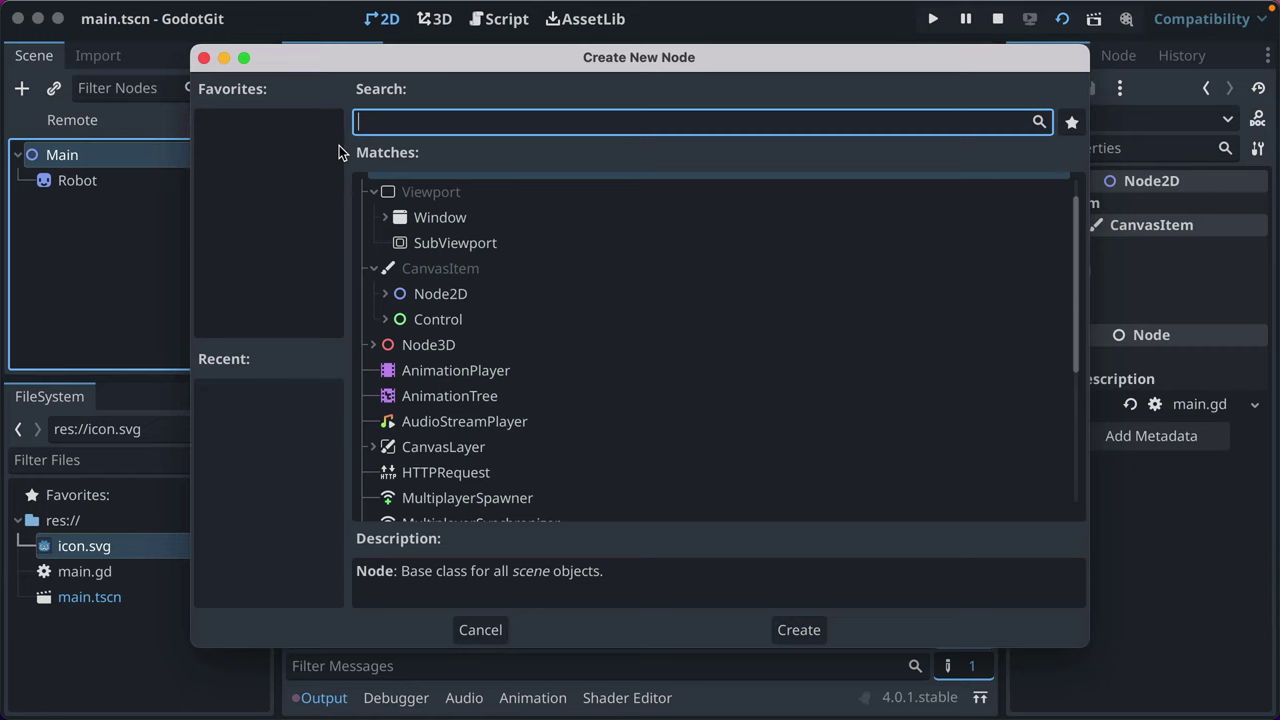
type("label")
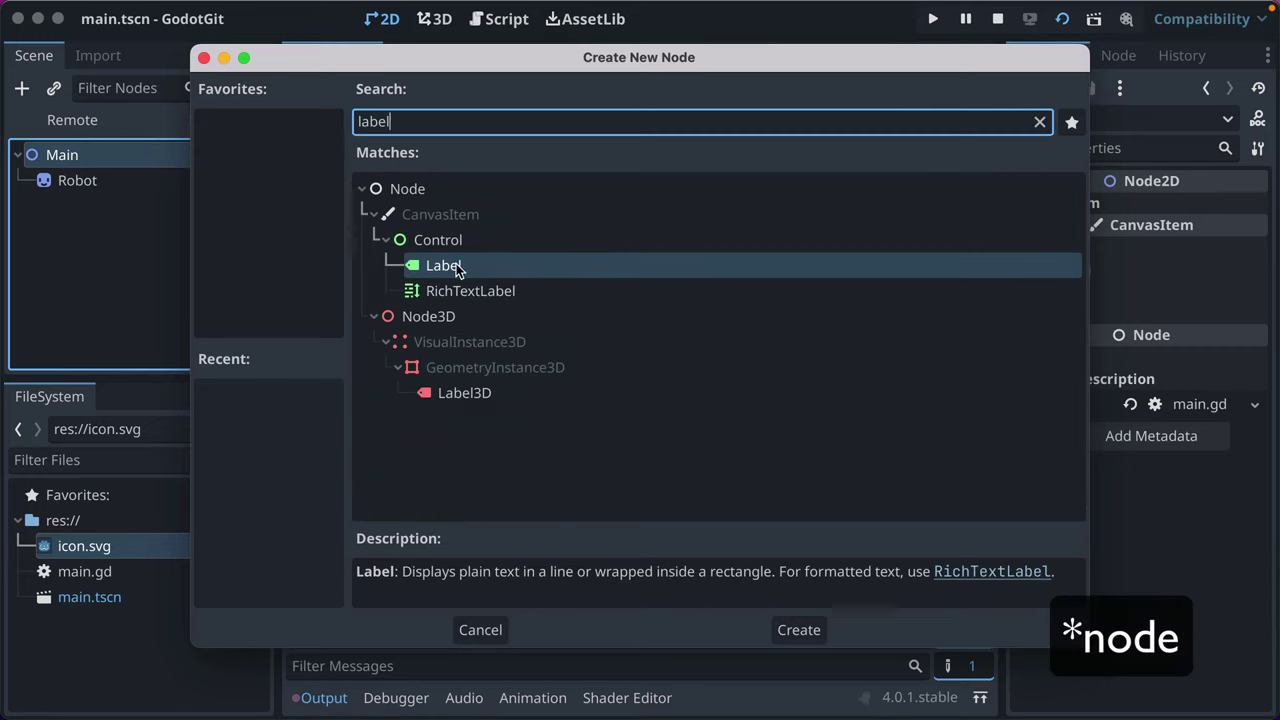
left_click(473, 291)
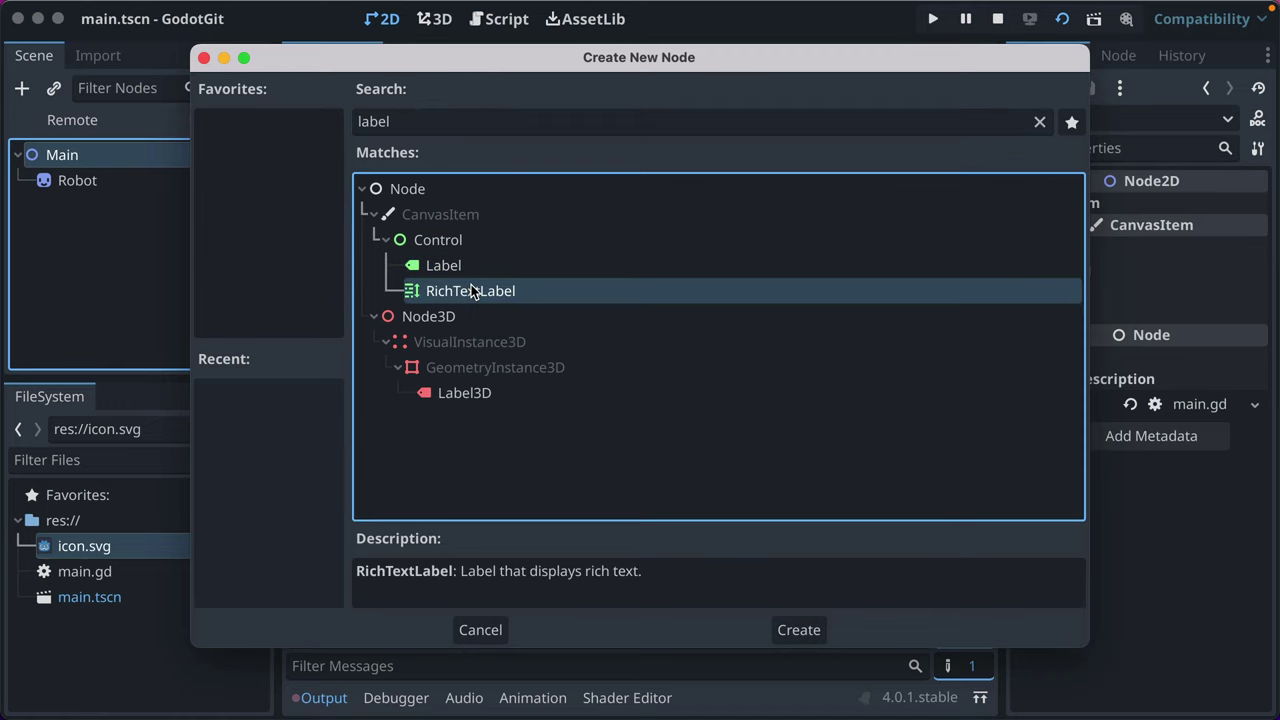
left_click(444, 266)
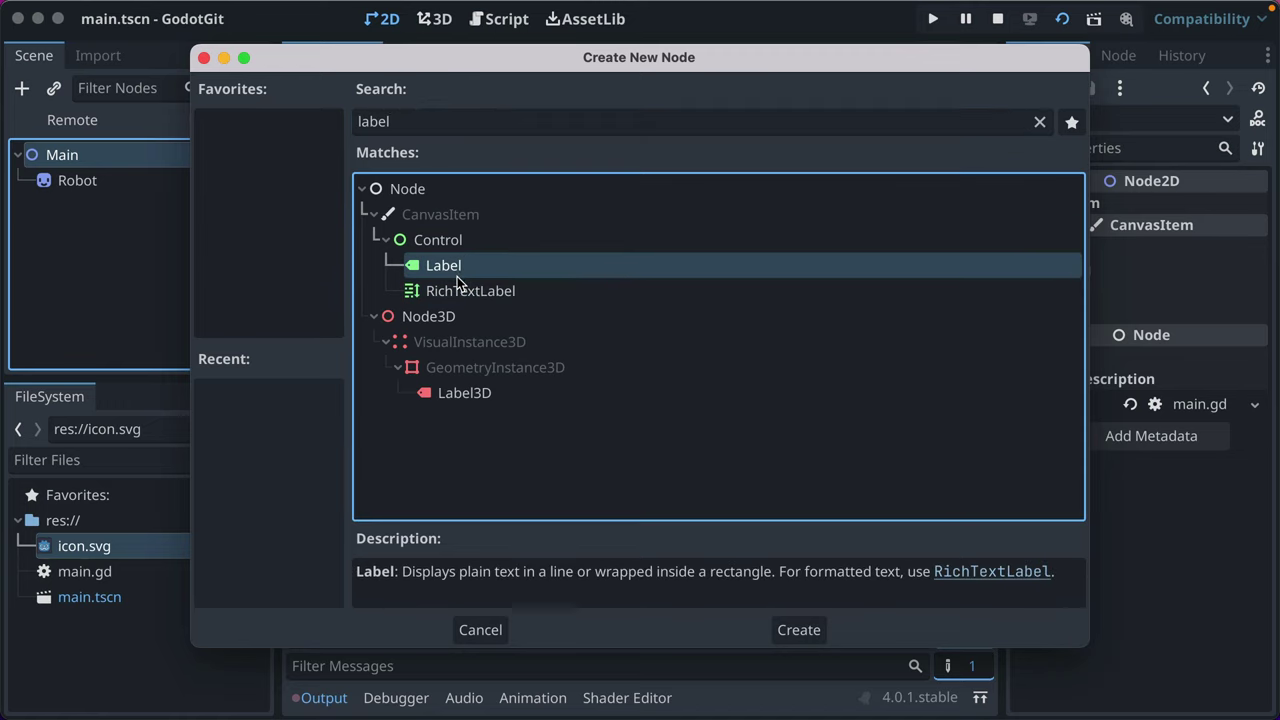
left_click(799, 630)
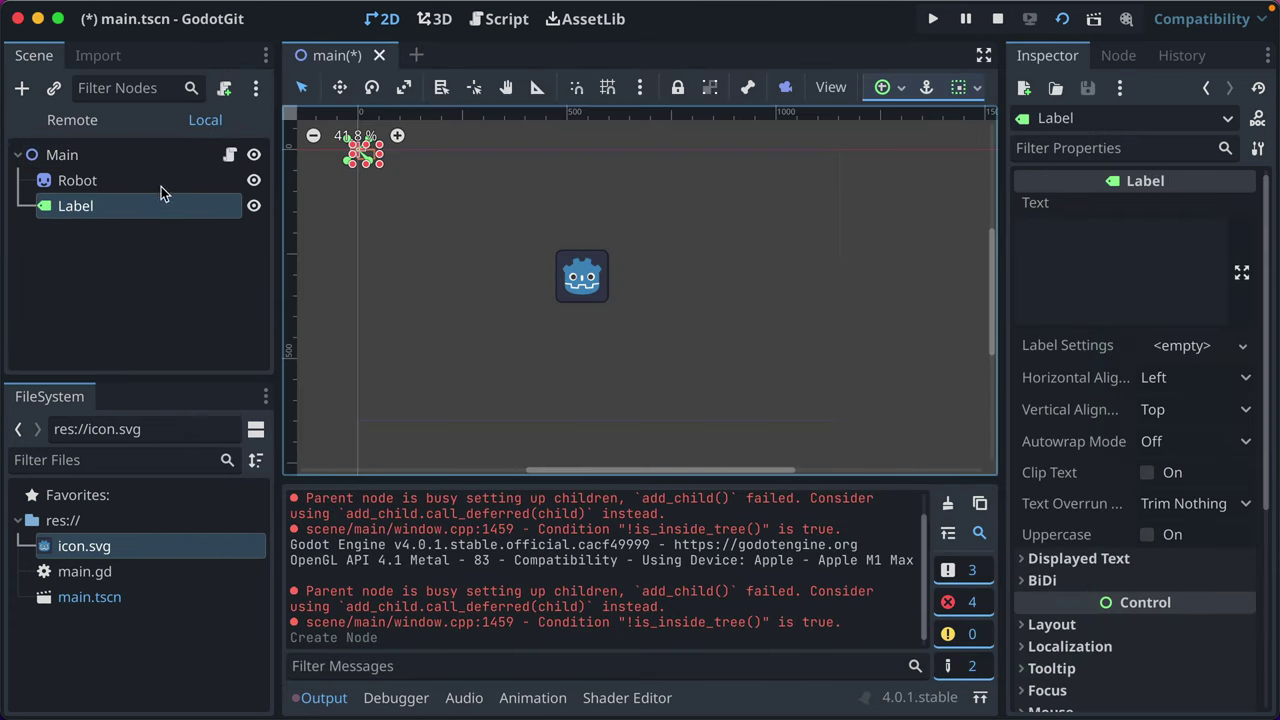
Enter 'Hello, Godot!' as the Label's Text and reselect the Label in the Scene dock
left_click(1054, 255)
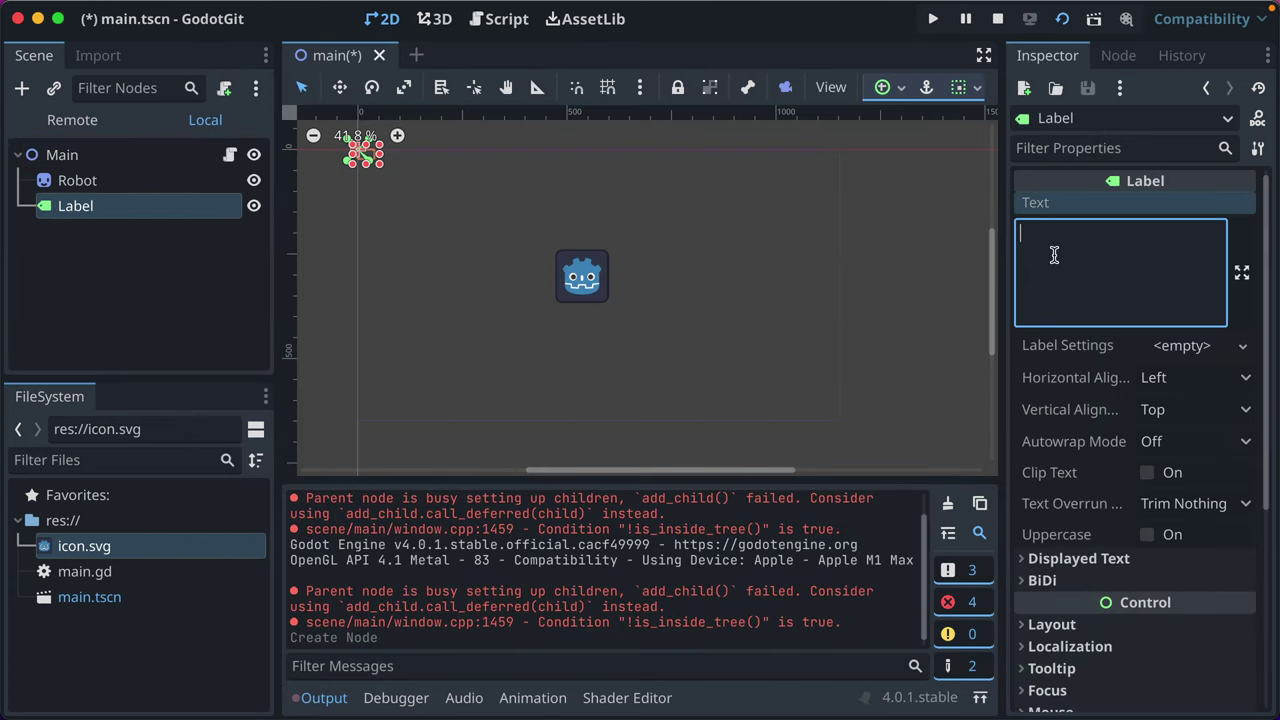
type("Hello, Godot!")
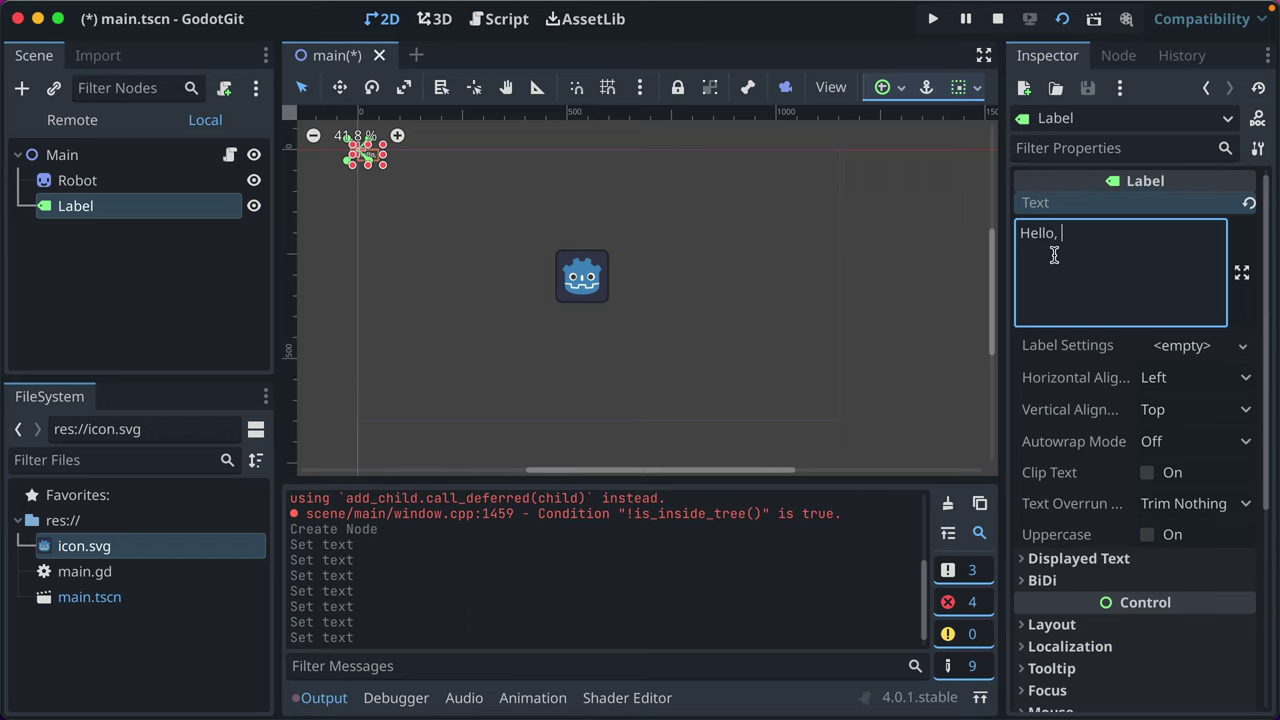
left_click(509, 207)
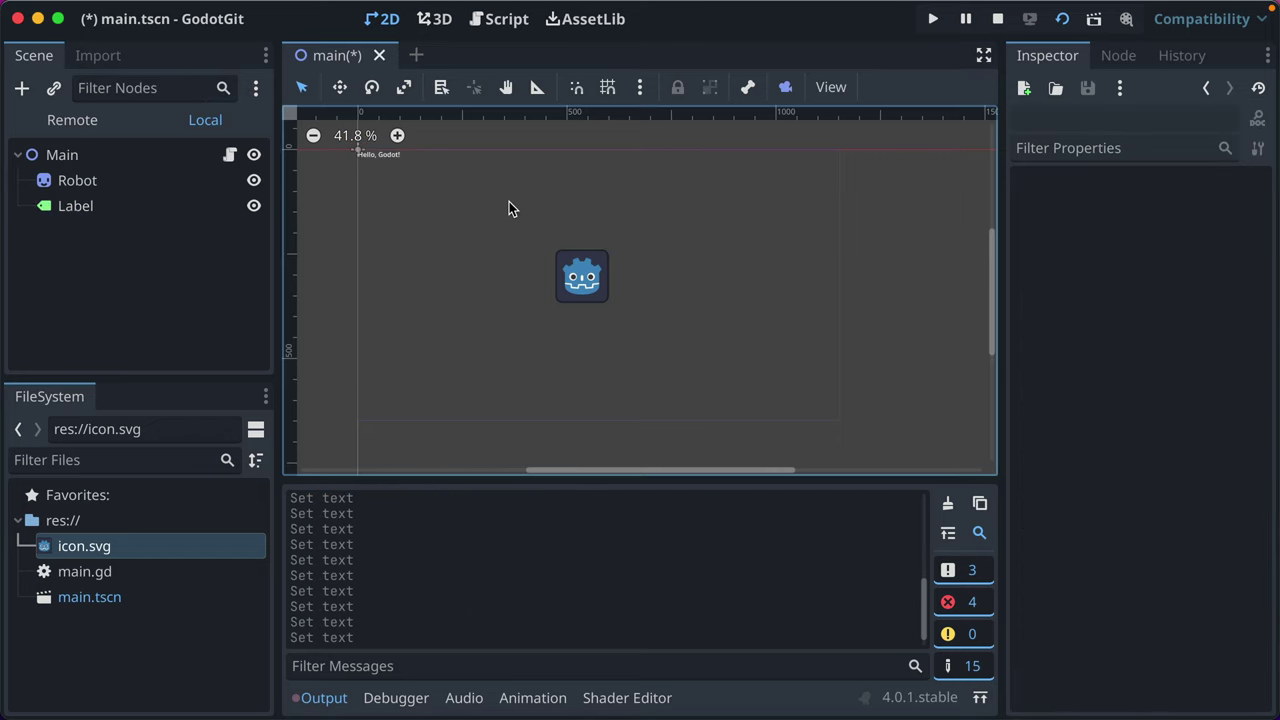
scroll(394, 166, "up", 2)
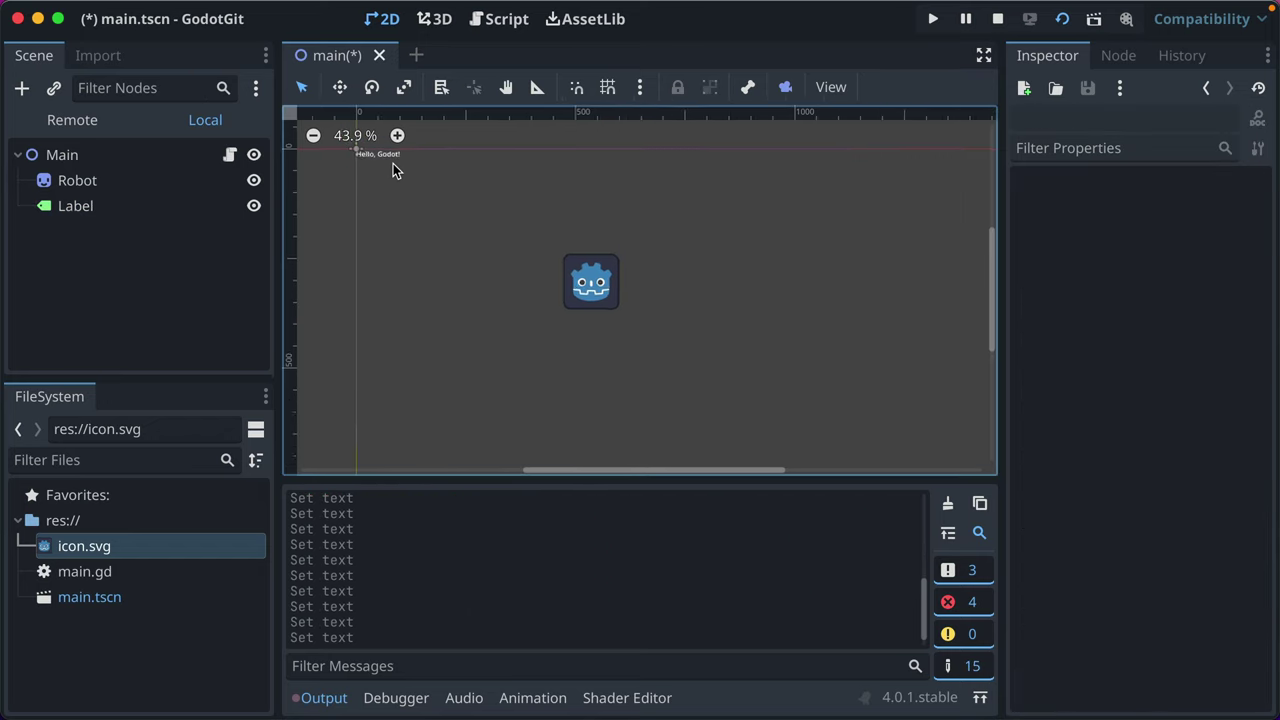
left_click(85, 182)
left_click(76, 205)
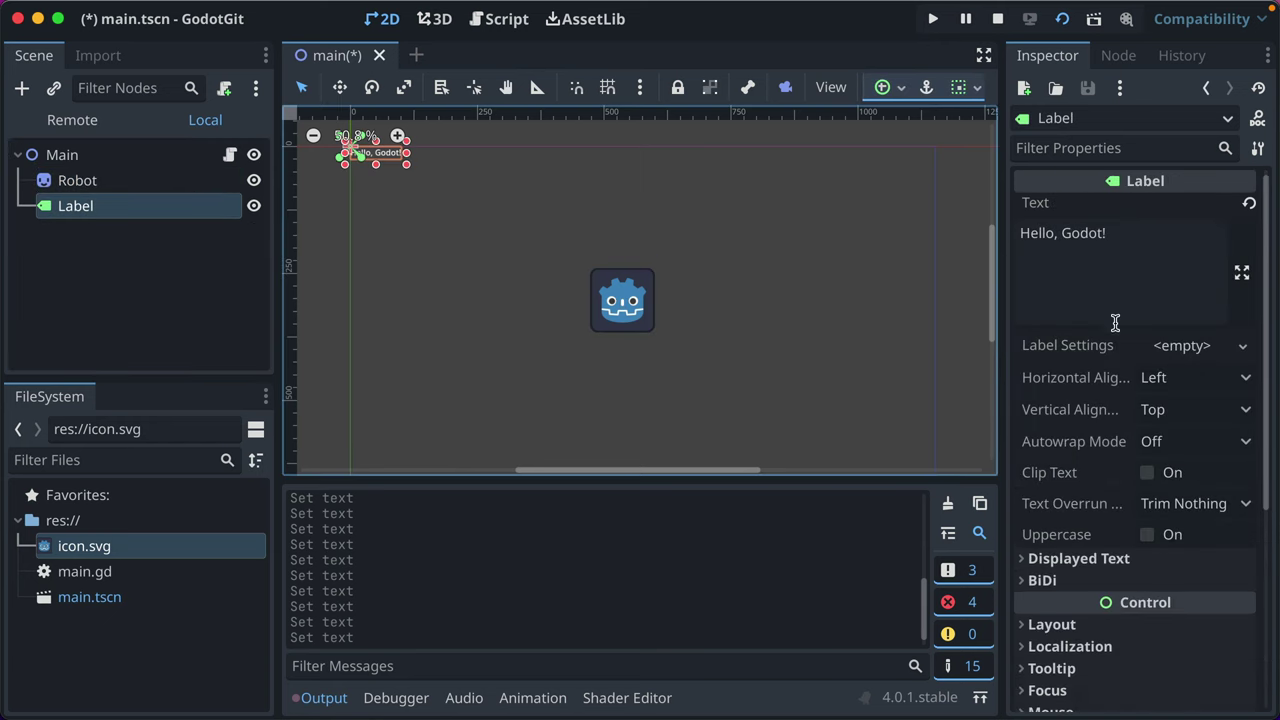
scroll(1115, 323, "down", 5)
scroll(1091, 361, "up", 5)
left_click(1220, 350)
left_click(1220, 350)
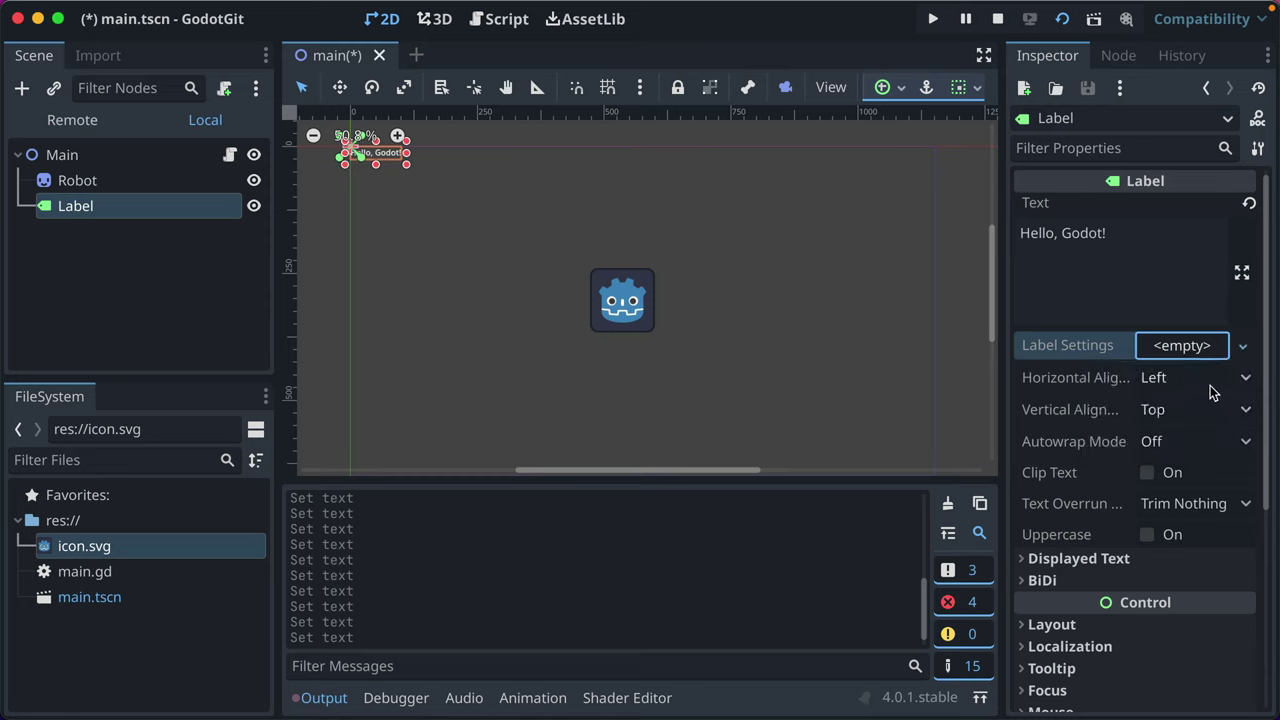
Stretch the Label wide across the scene and set Horizontal Alignment to Right
left_click_drag(409, 161, 940, 170)
left_click(1233, 385)
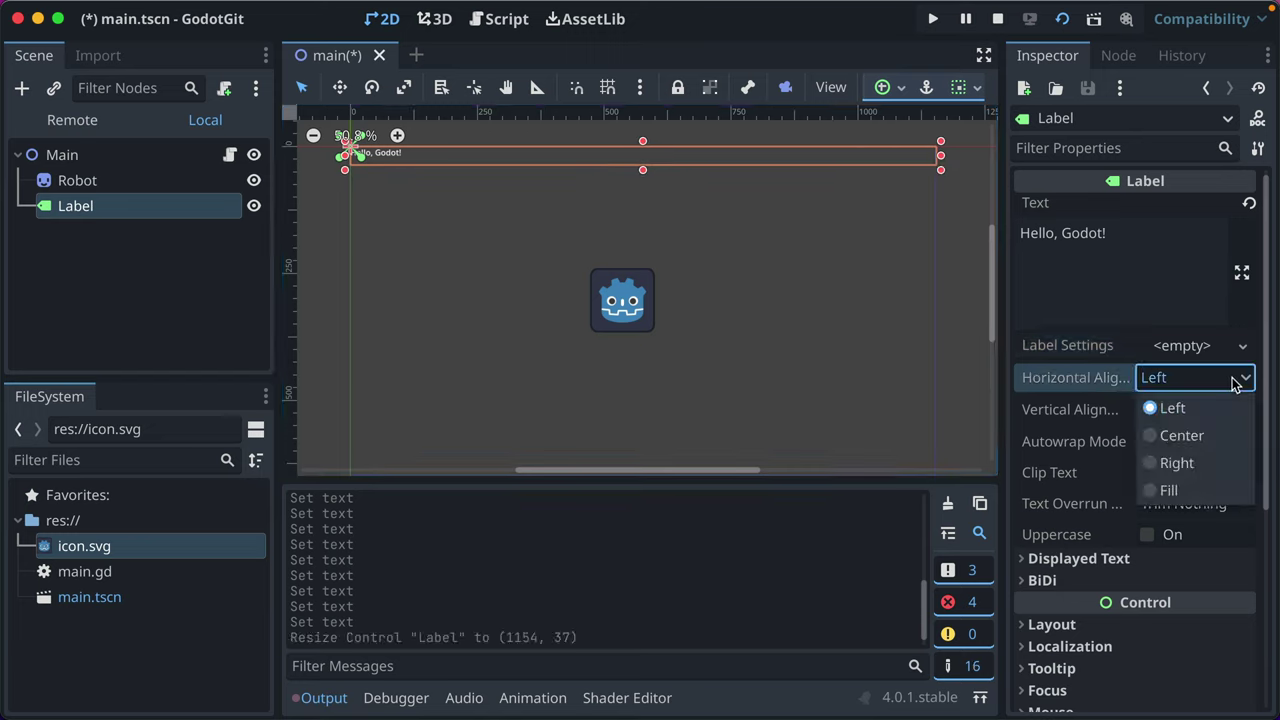
left_click(1180, 438)
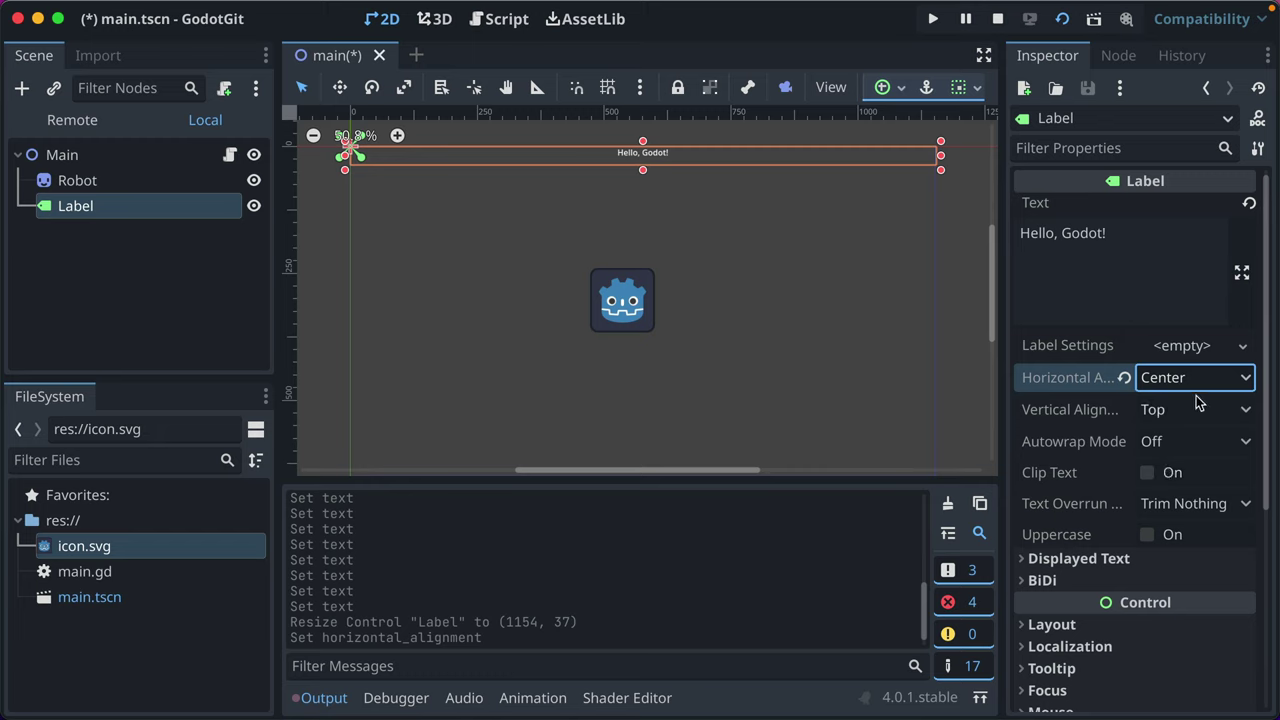
left_click(1186, 384)
left_click(1177, 460)
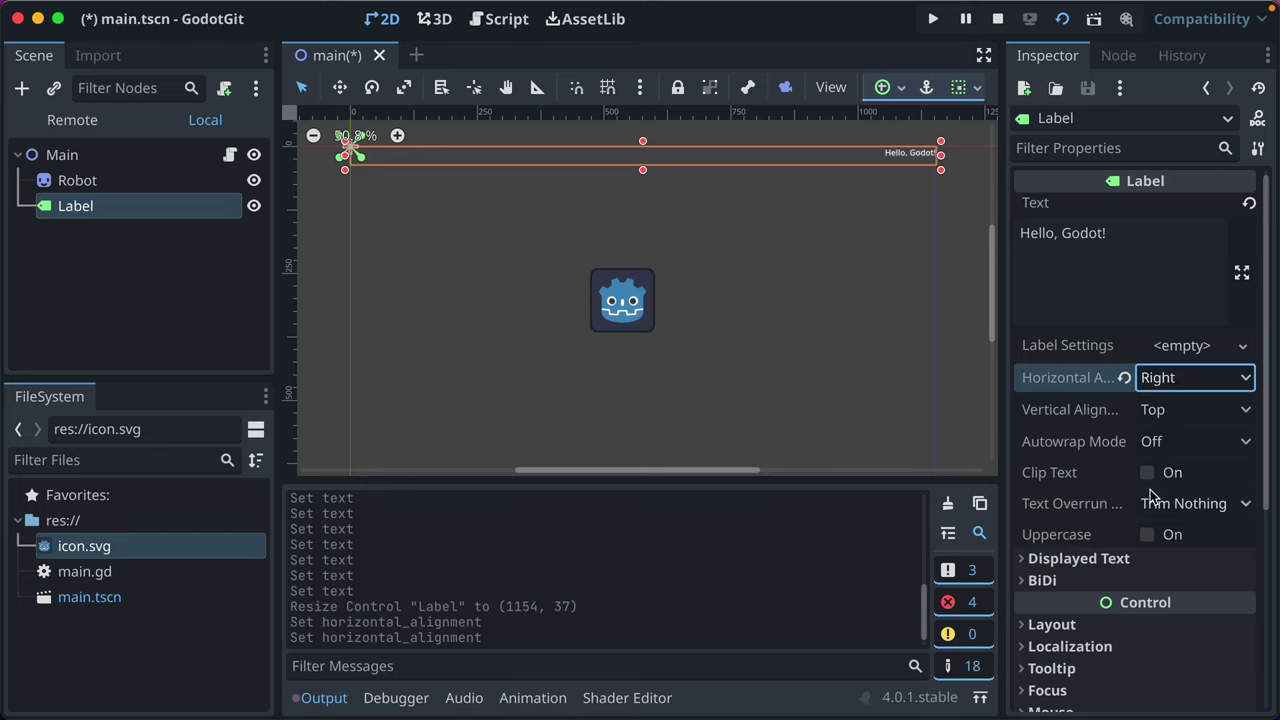
Set the Label's Vertical Alignment to Center, leaving Autowrap Mode Off
left_click(1184, 412)
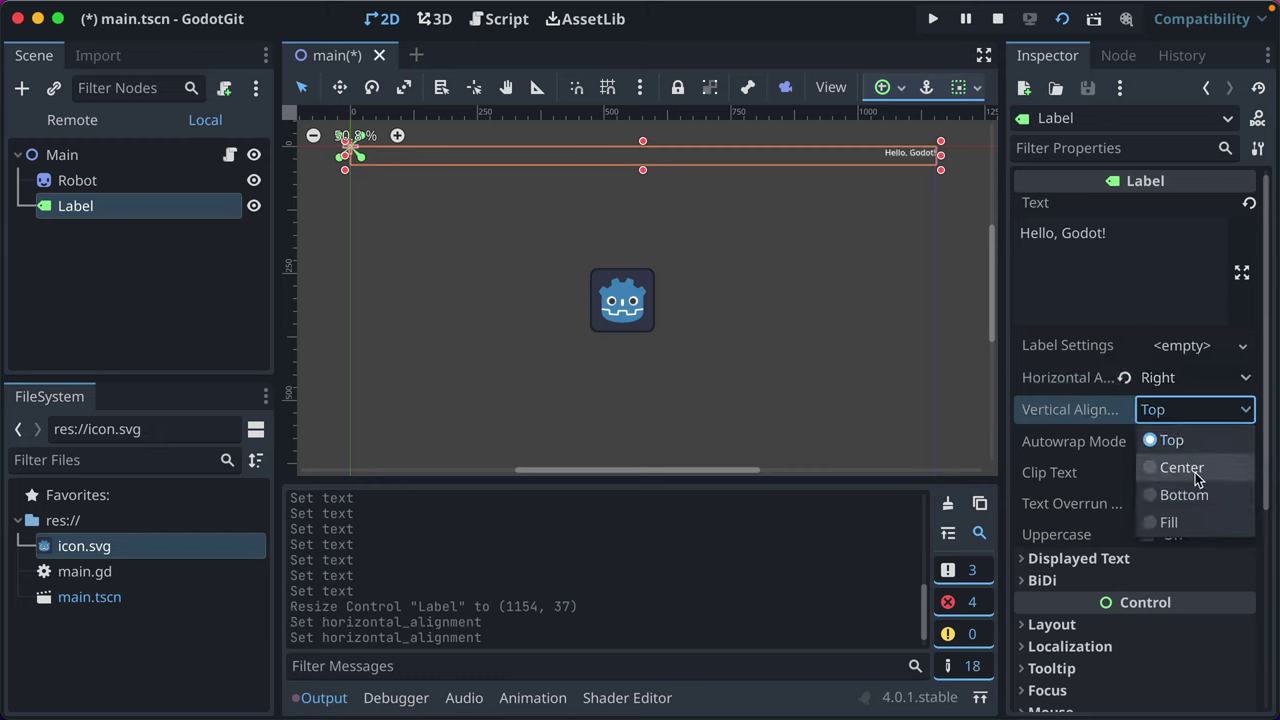
left_click(1180, 467)
left_click(1194, 411)
left_click(1186, 492)
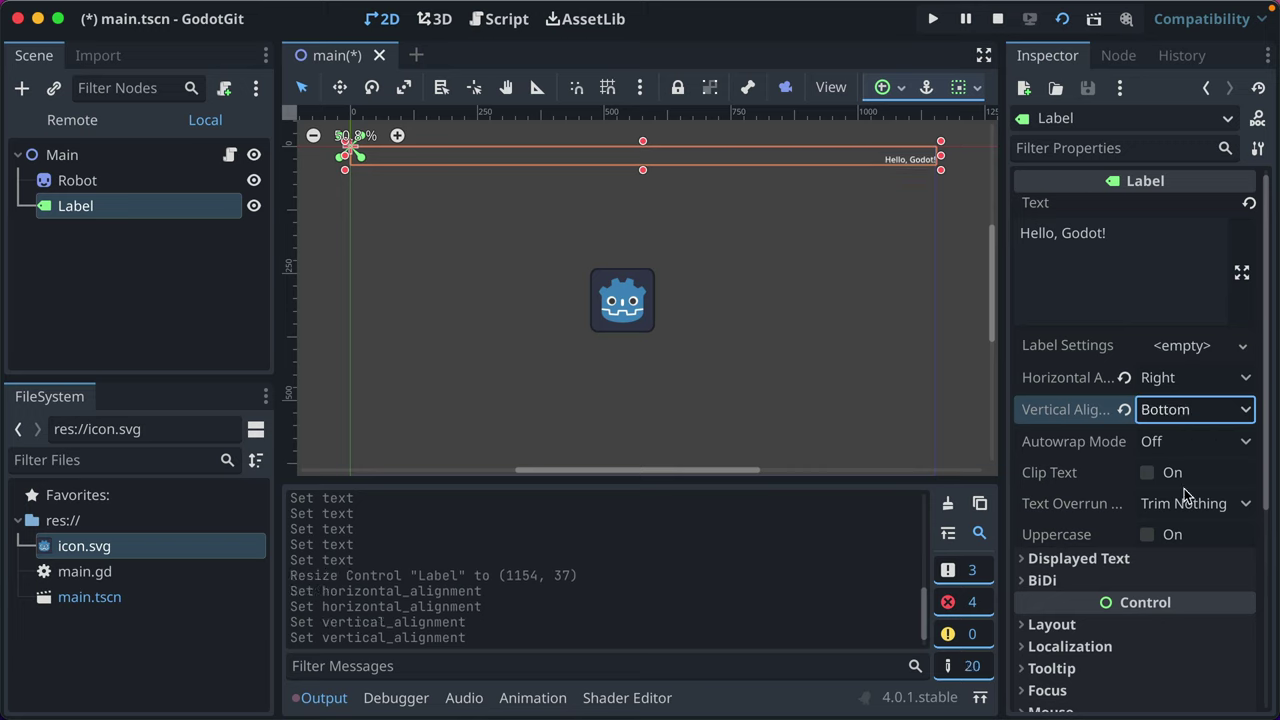
left_click(1196, 412)
left_click(1184, 468)
left_click(1166, 443)
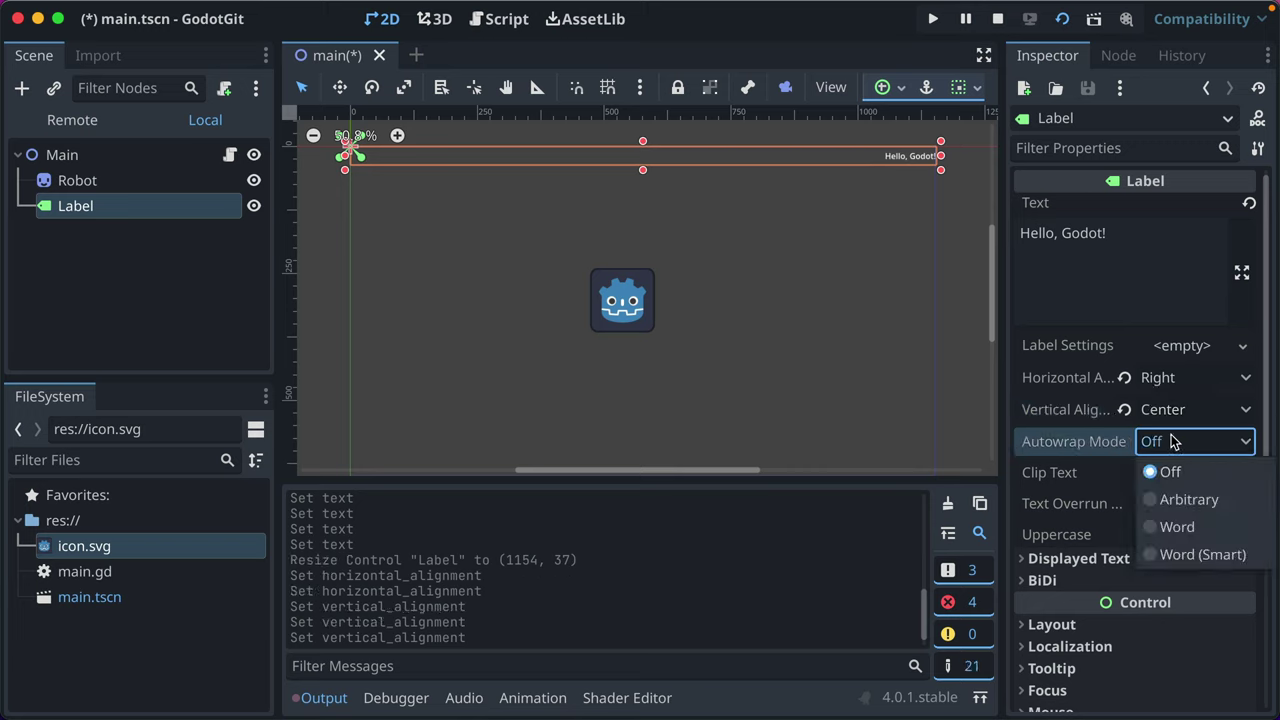
left_click(1188, 443)
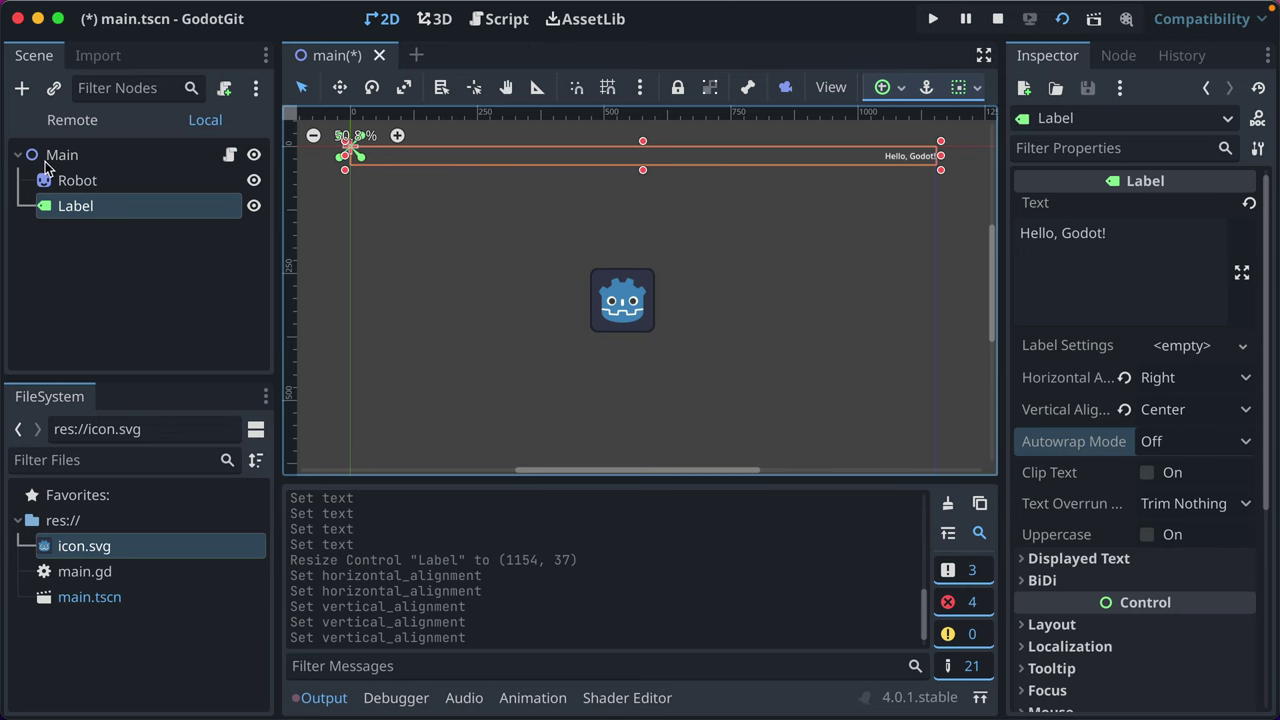
Select the Label's text and try Alfred's lorem placeholder snippets, then dismiss the launcher
triple_click(1092, 240)
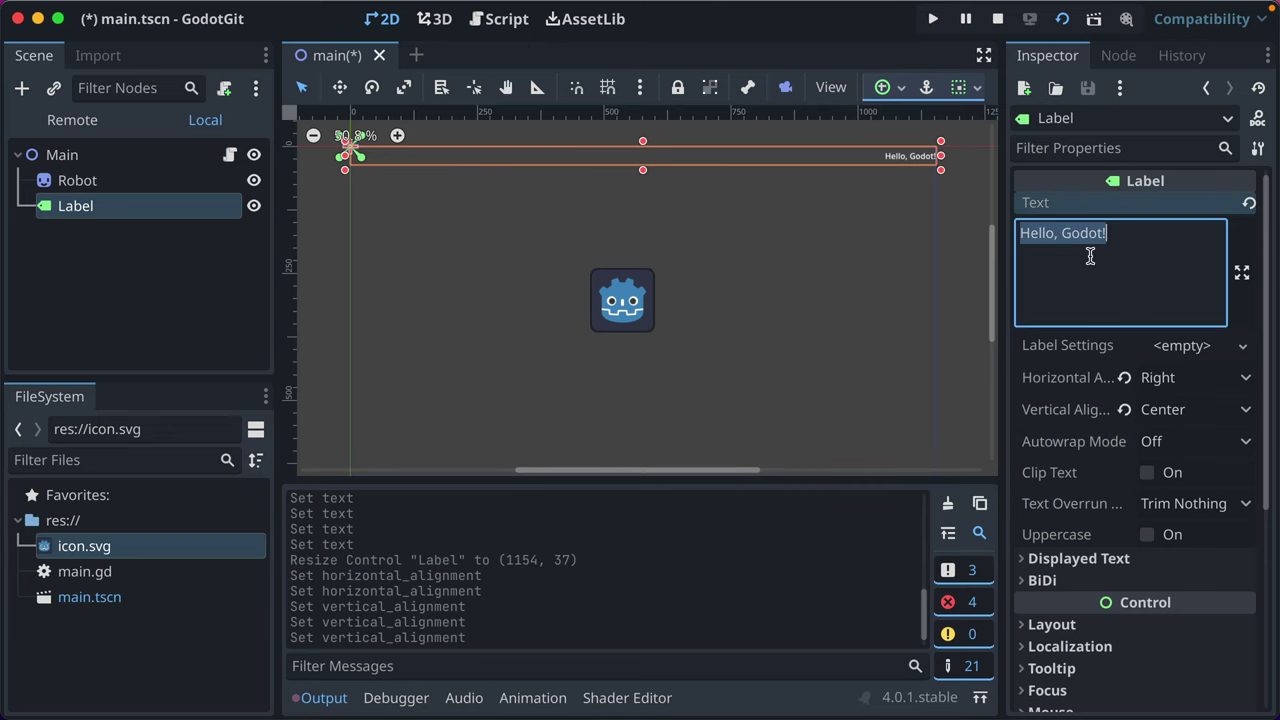
key("super+space")
type("littleipsum")
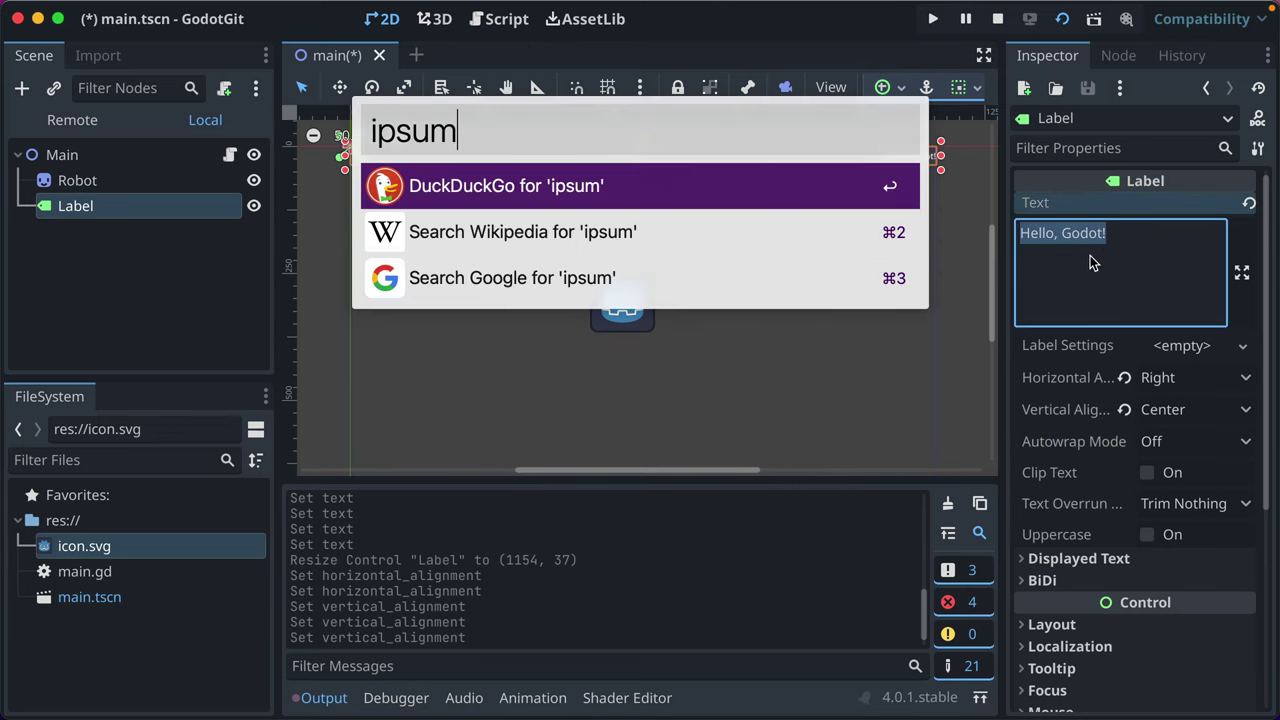
key("super+a")
key("BackSpace")
type("lorem")
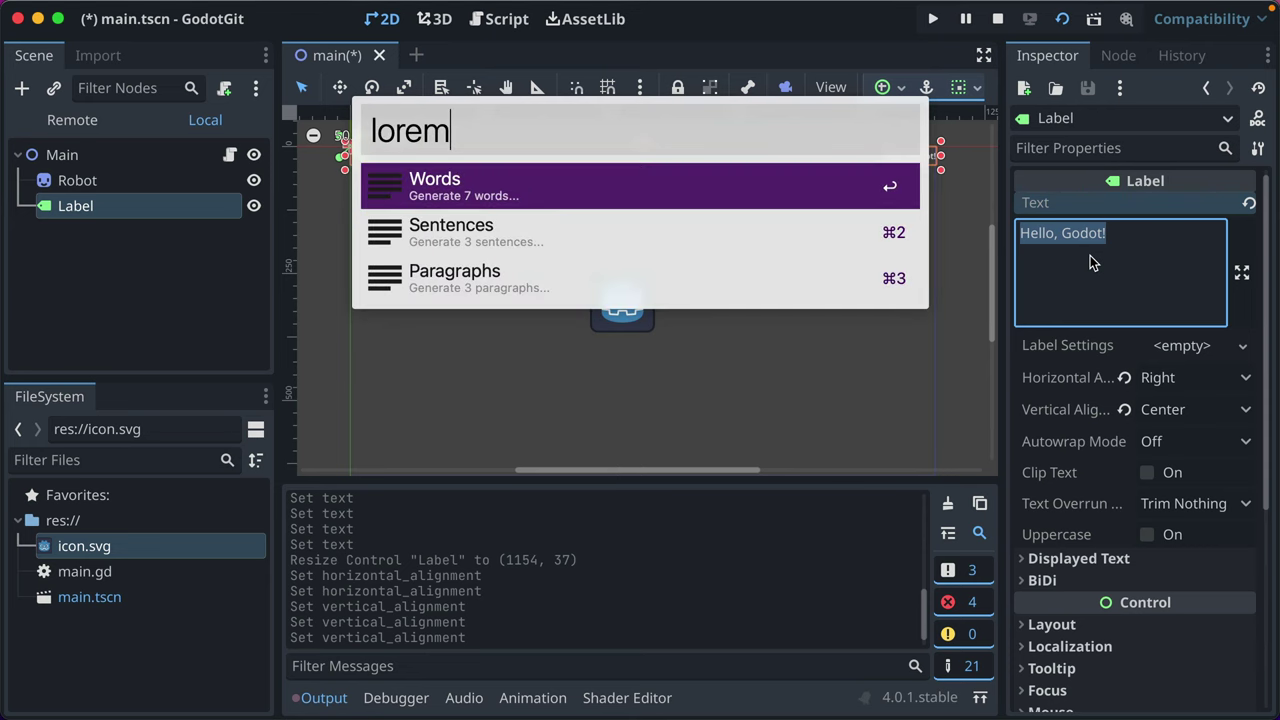
key("Down")
key("Down")
key("Tab")
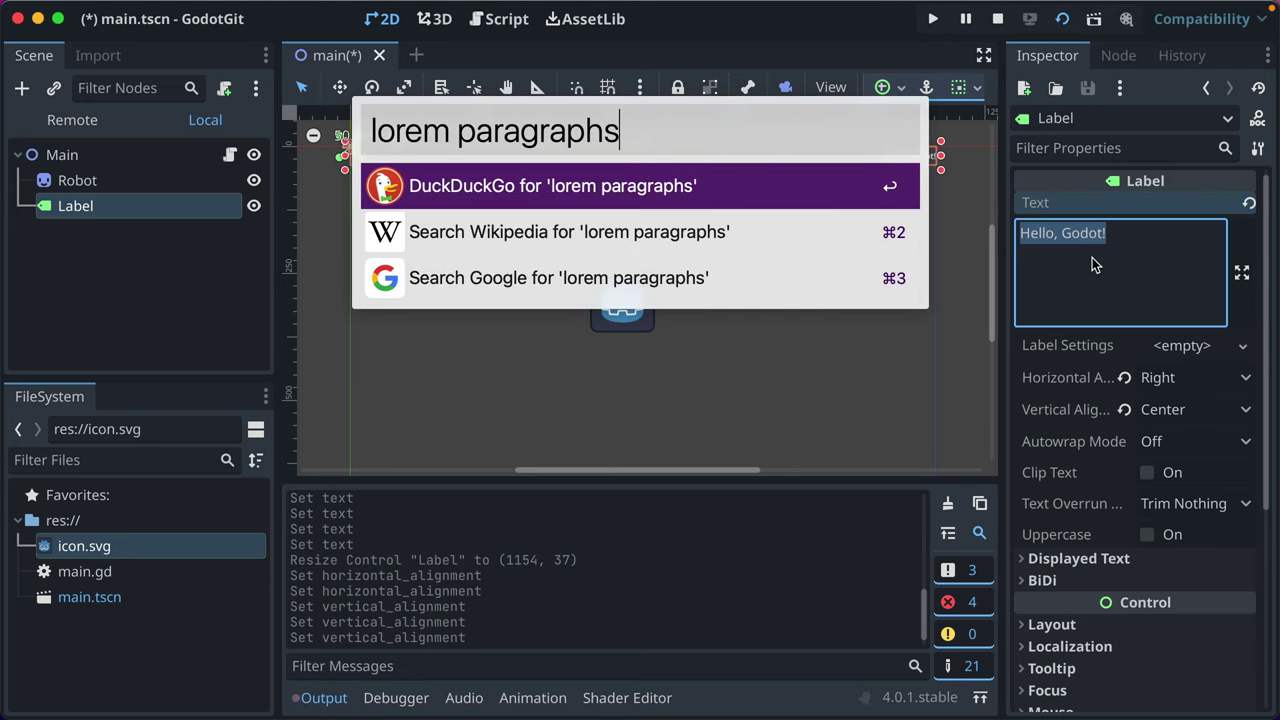
key("BackSpace")
key("BackSpace")
key("BackSpace")
key("BackSpace")
key("BackSpace")
key("BackSpace")
key("Tab")
key("BackSpace")
key("BackSpace")
key("BackSpace")
key("BackSpace")
key("BackSpace")
key("BackSpace")
key("BackSpace")
key("BackSpace")
key("BackSpace")
key("BackSpace")
key("BackSpace")
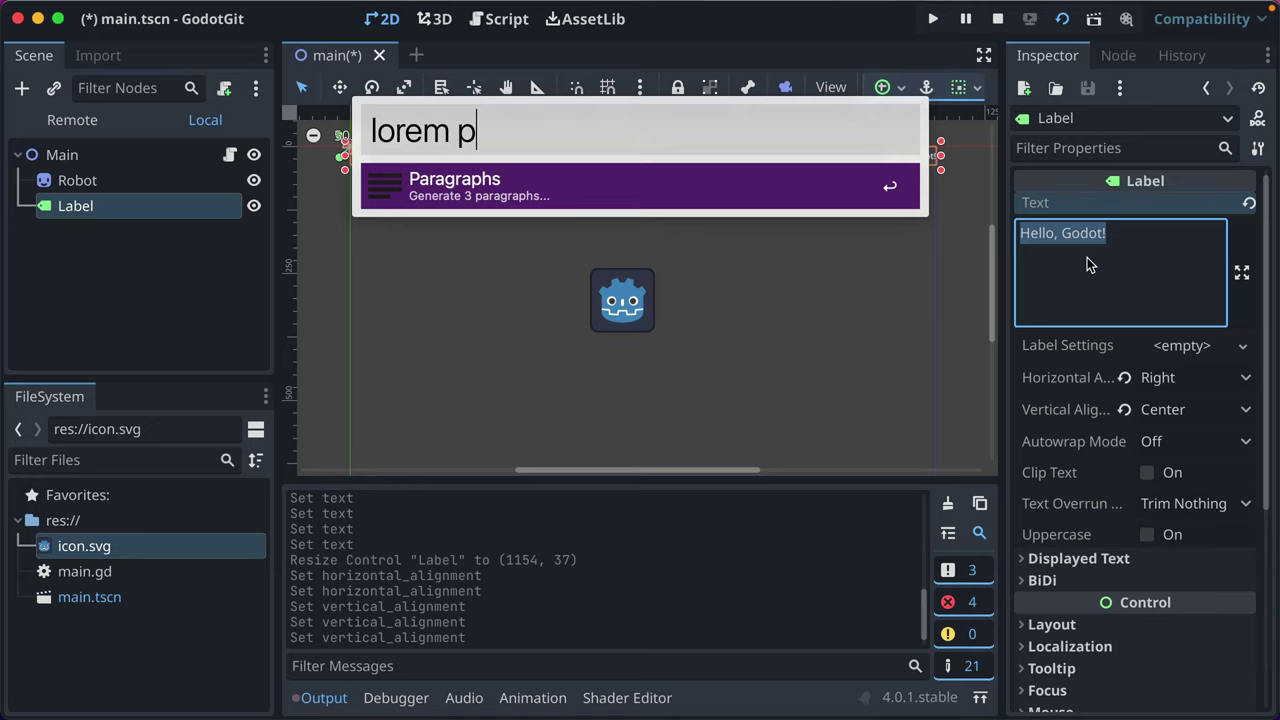
key("Down")
key("Up")
key("Down")
key("Down")
key("Tab")
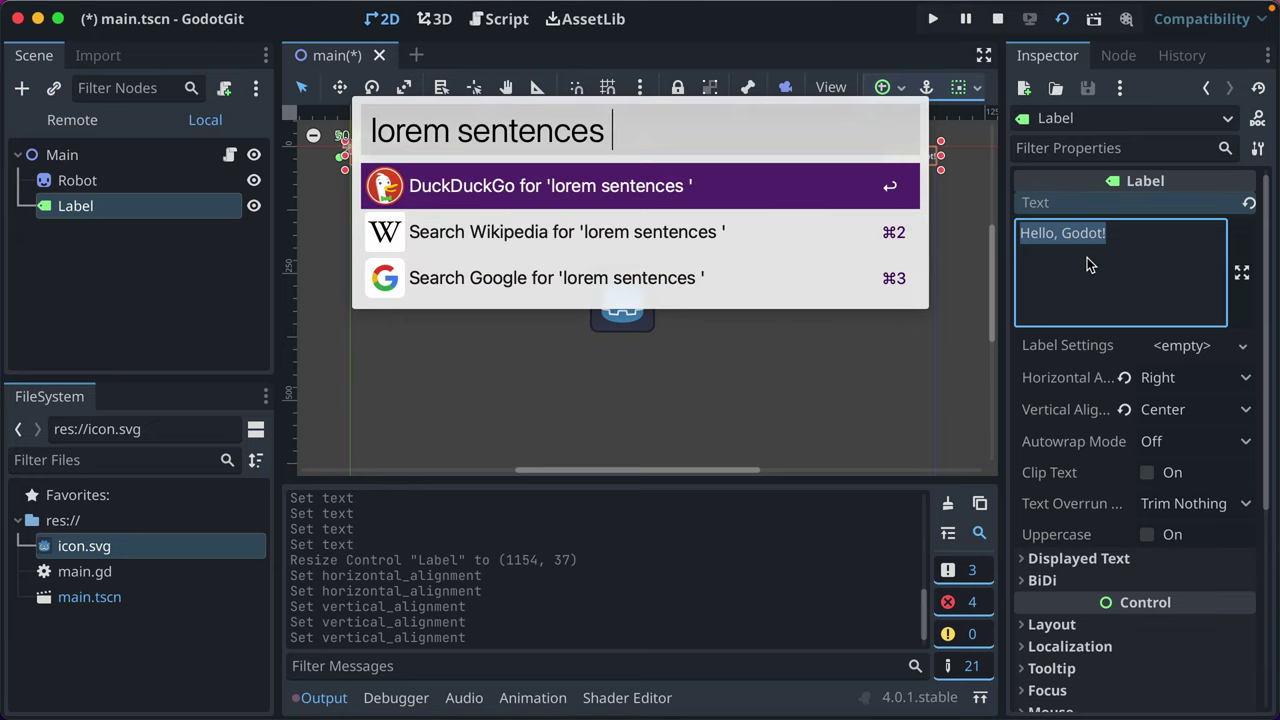
key("Escape")
Copy 'Hello, Godot! ' in the Text field and paste it repeatedly
key("ctrl+a")
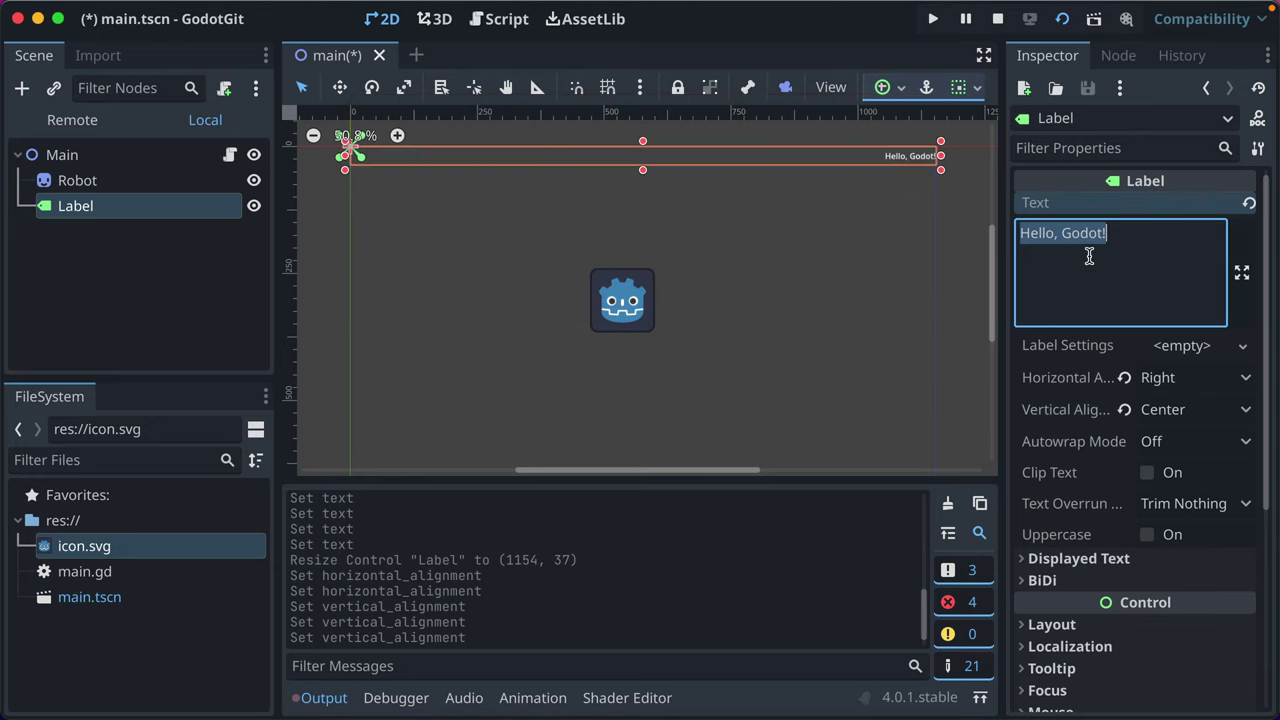
key("End")
key("ctrl+a")
key("ctrl+c")
key("End")
key("ctrl+v")
key("ctrl+v")
key("ctrl+v")
key("ctrl+v")
key("ctrl+v")
key("ctrl+v")
key("ctrl+v")
key("ctrl+v")
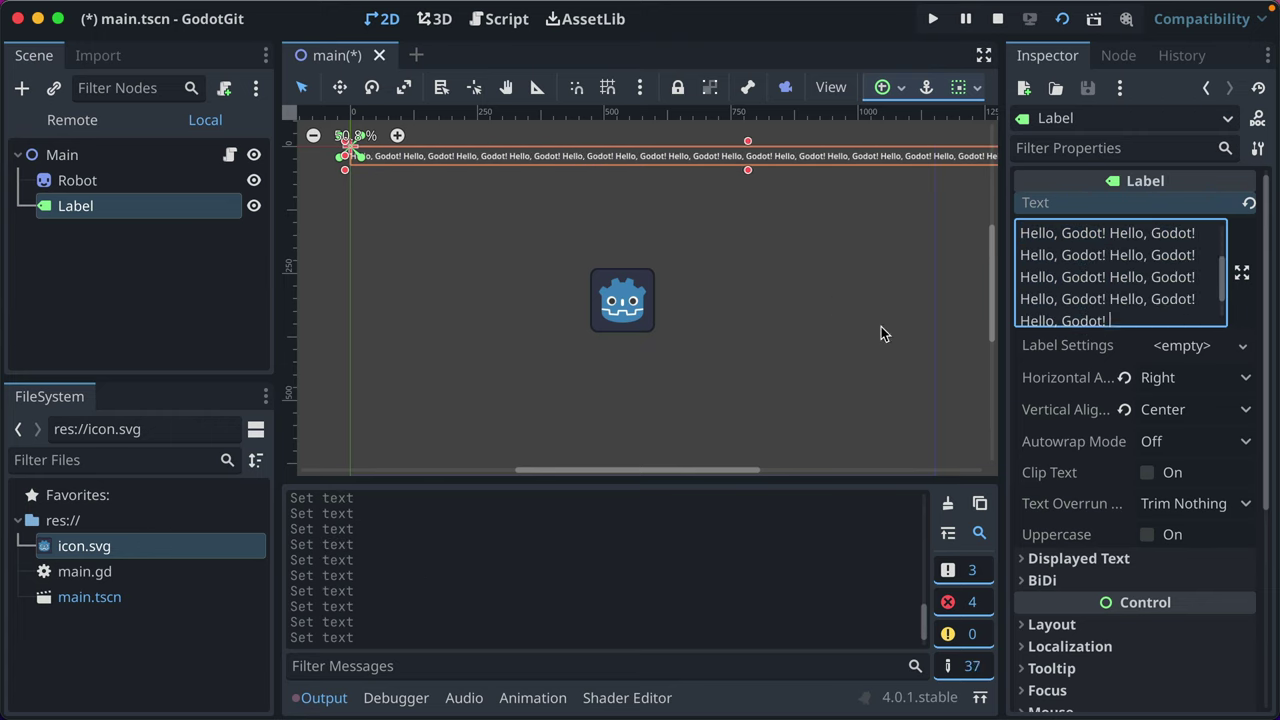
Set the Label's Autowrap Mode to Word, toggling Clip Text on and back off
left_click(1205, 440)
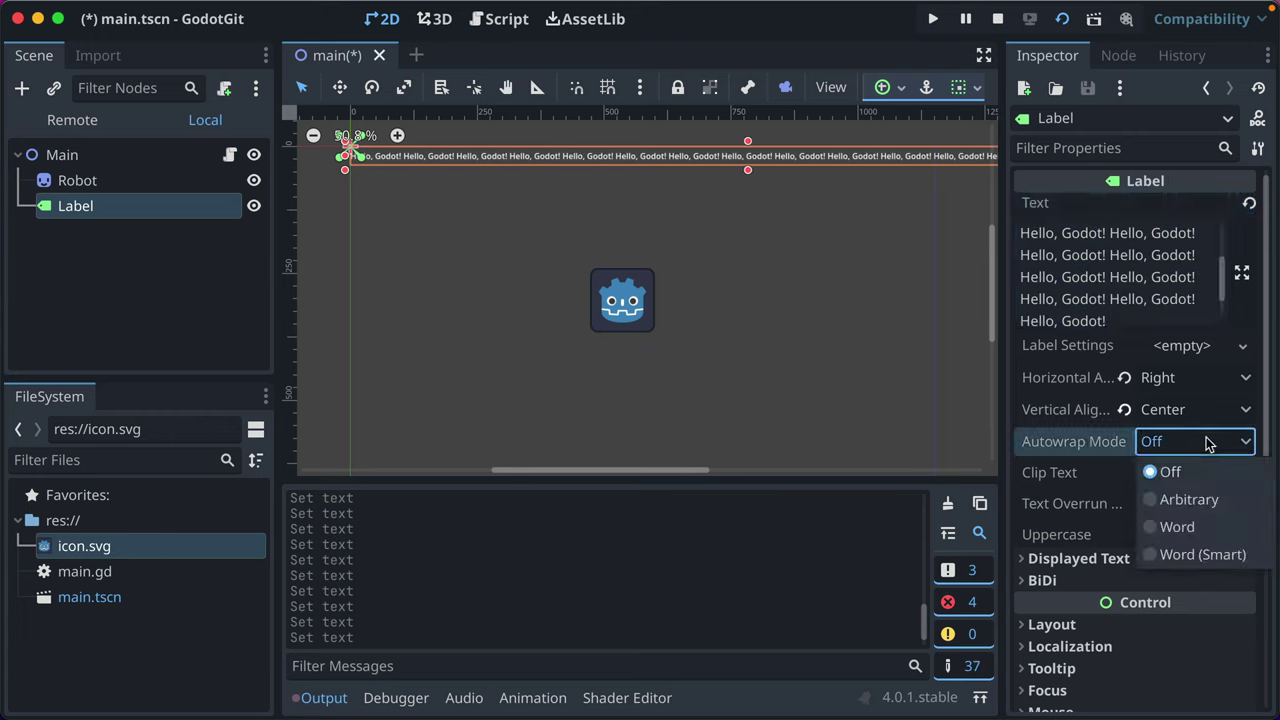
left_click(1177, 528)
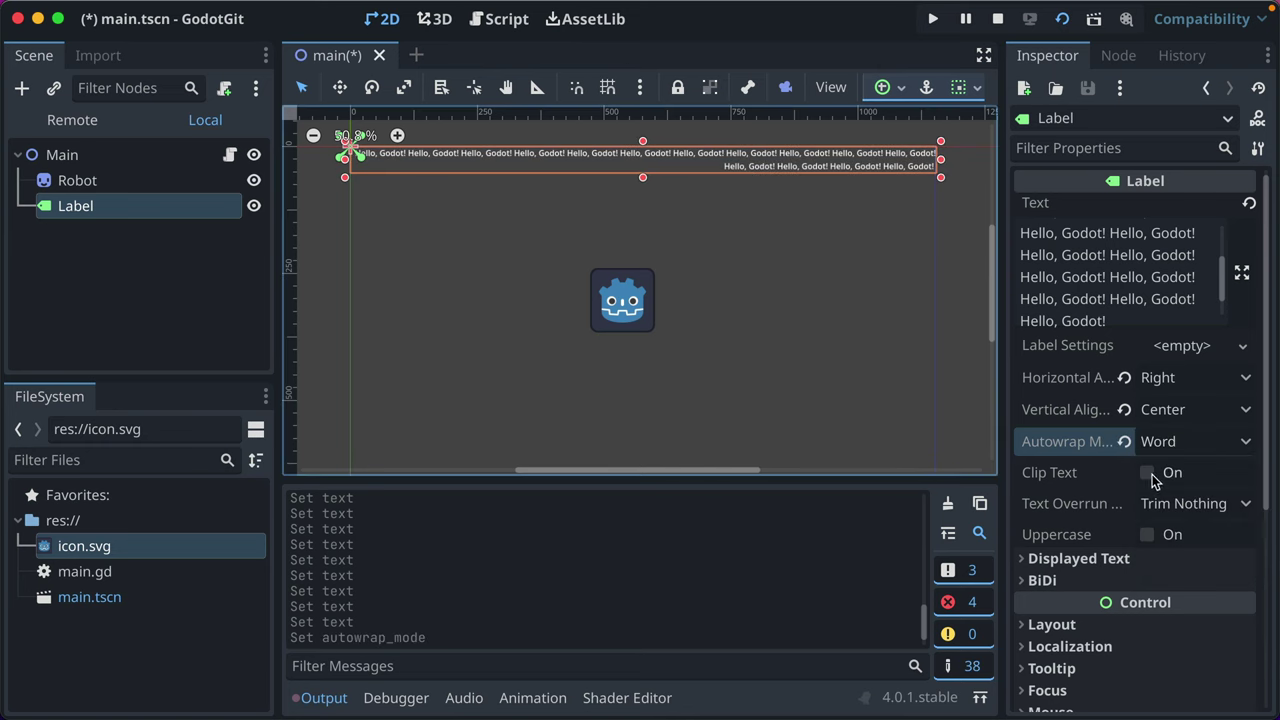
left_click(1149, 473)
left_click(1149, 473)
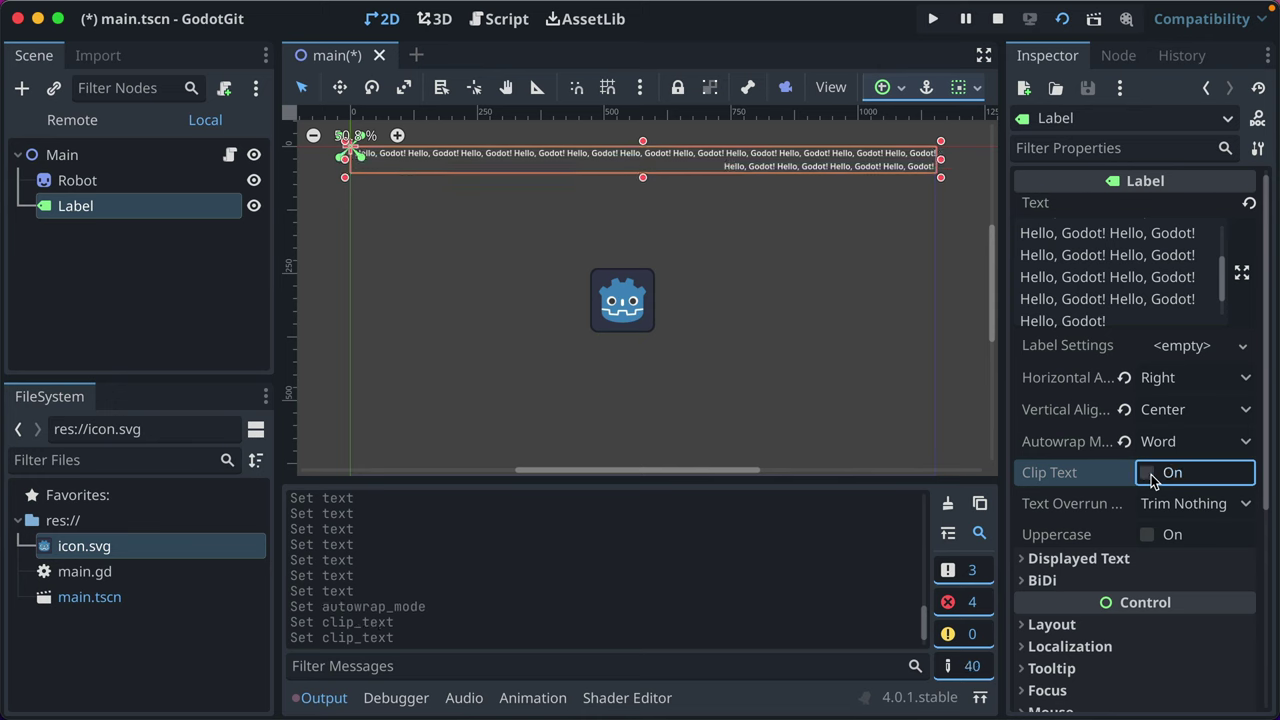
Try Uppercase and the BiDi settings, leaving both unchanged
scroll(1161, 529, "down", 3)
scroll(1161, 537, "down", 2)
left_click(1151, 258)
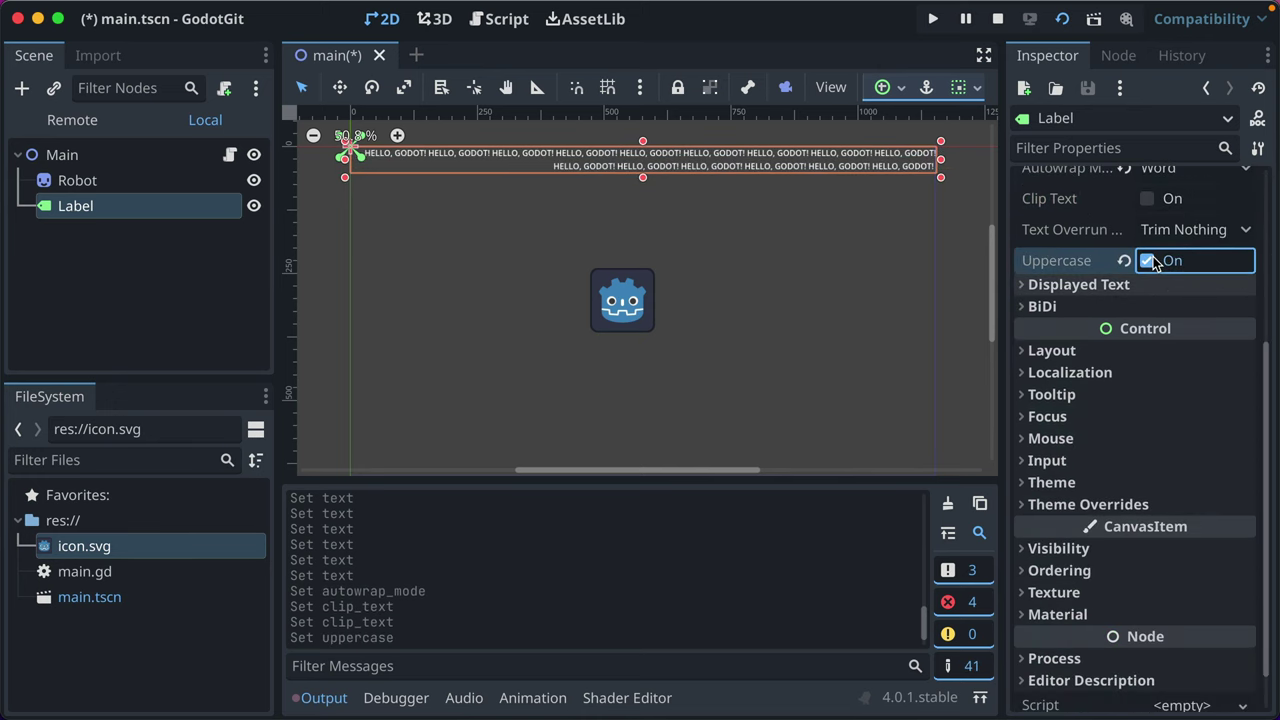
left_click(1151, 258)
scroll(1075, 260, "up", 3)
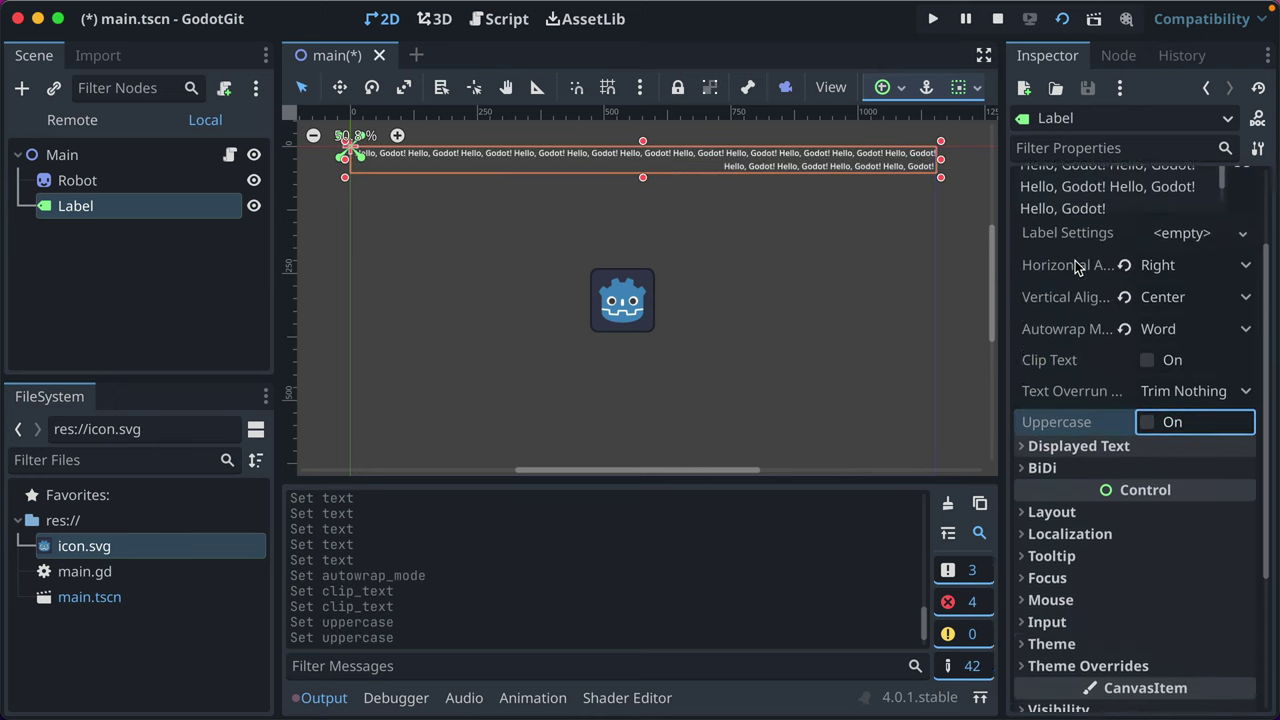
scroll(1075, 260, "down", 2)
left_click(1043, 366)
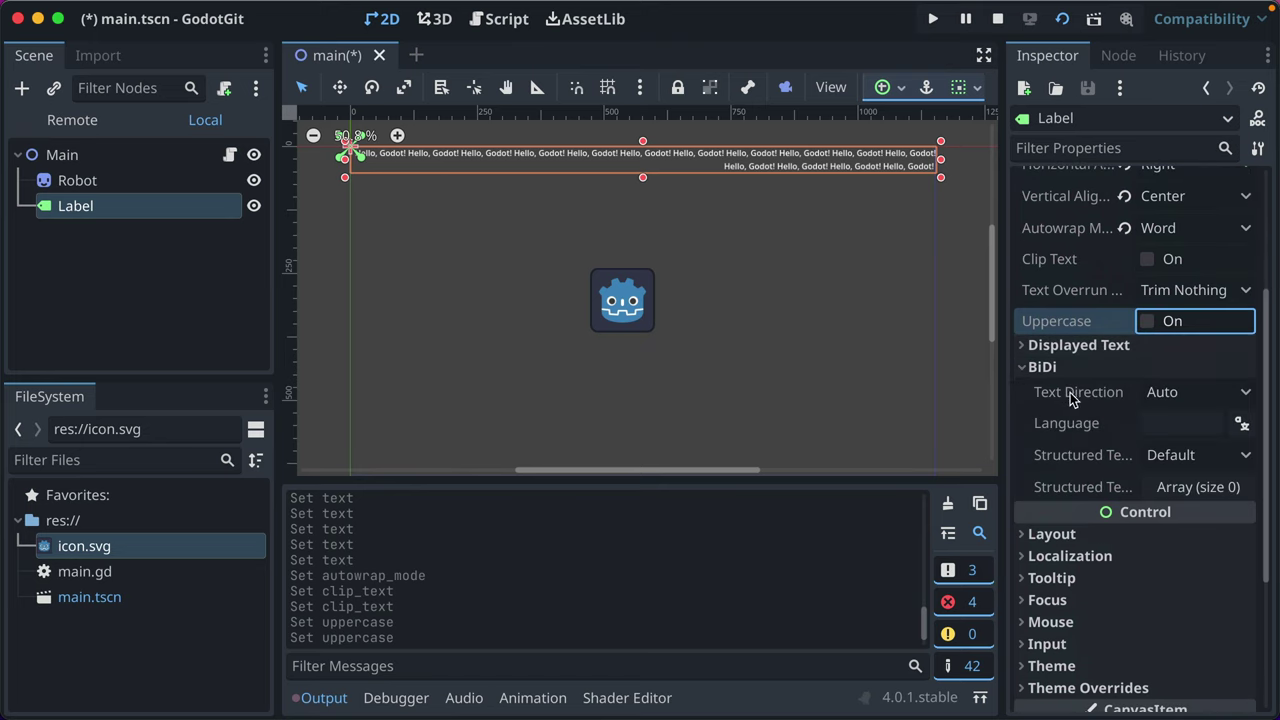
left_click(1023, 368)
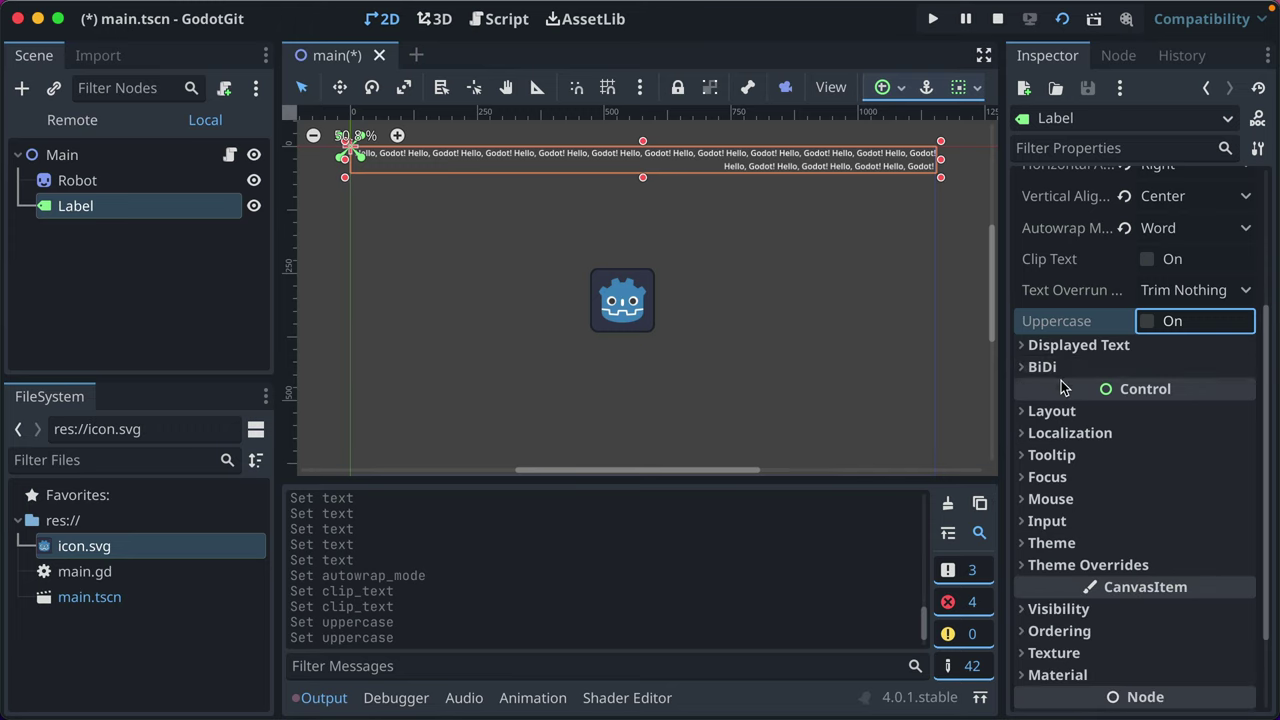
scroll(1061, 380, "down", 2)
Glance at Displayed Text, then expand the Label's Theme section under Control
scroll(1093, 366, "up", 3)
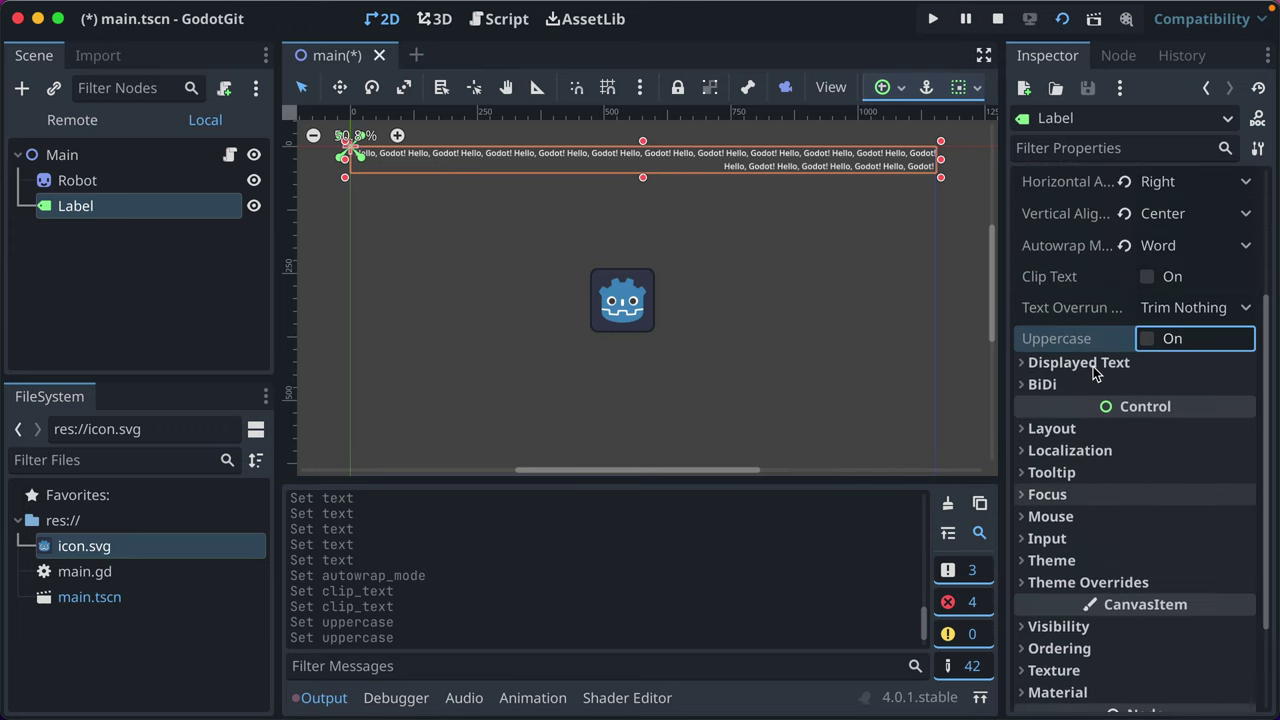
scroll(1093, 371, "down", 3)
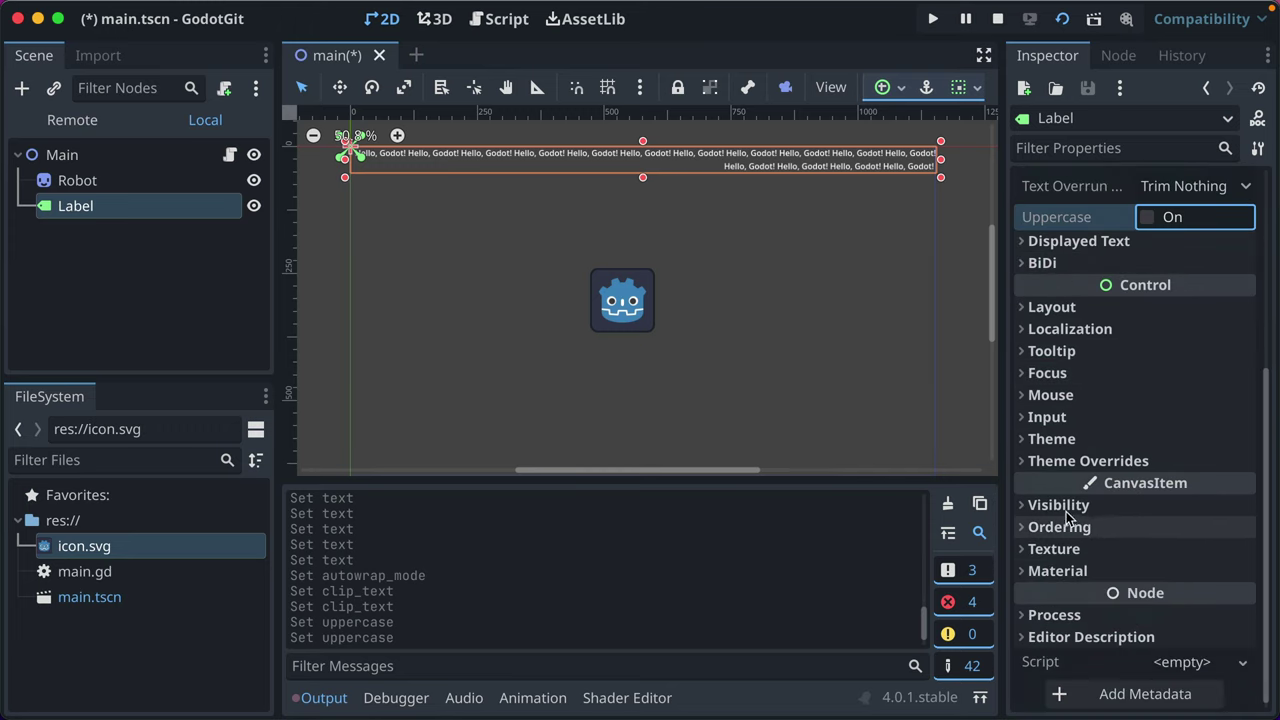
left_click(1024, 245)
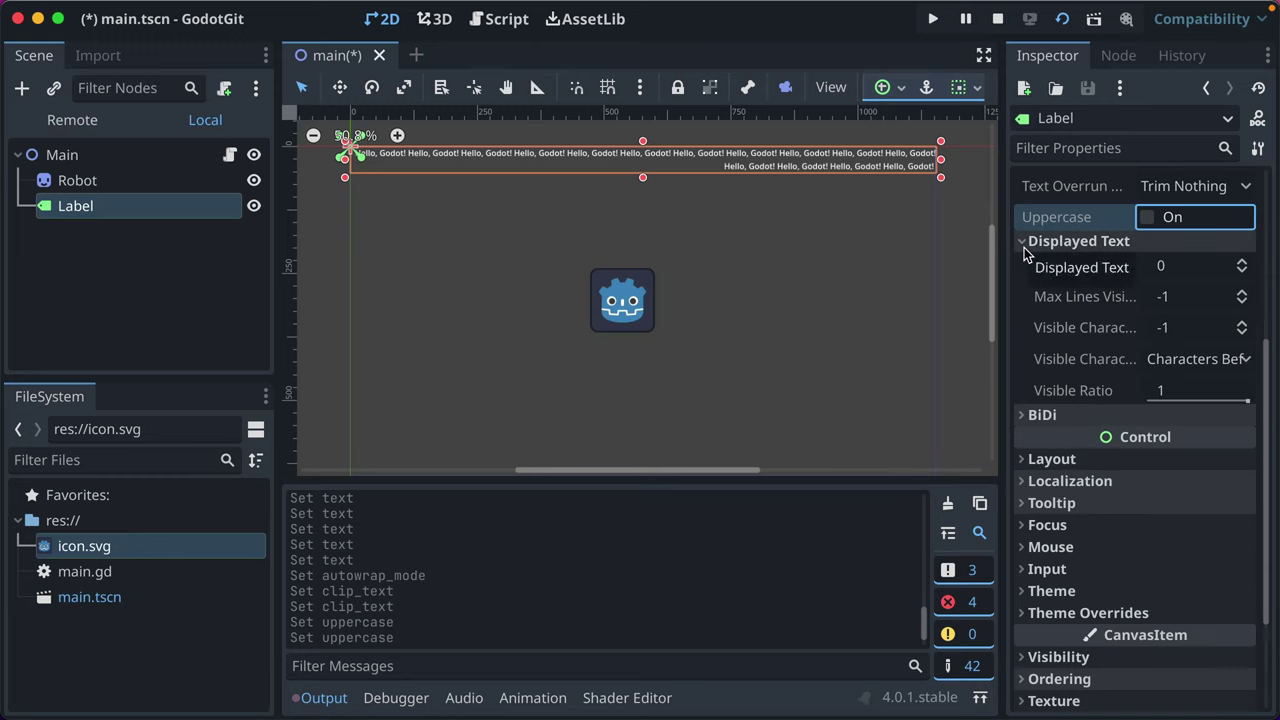
left_click(1024, 247)
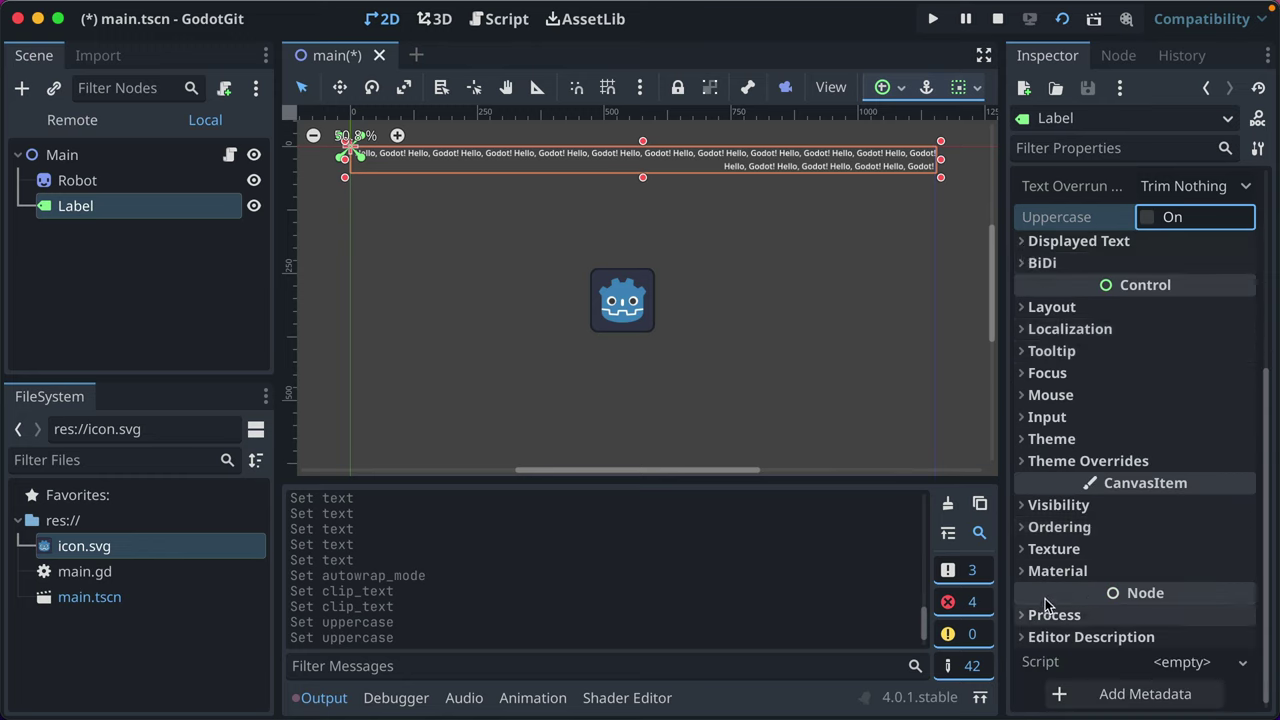
left_click(1045, 439)
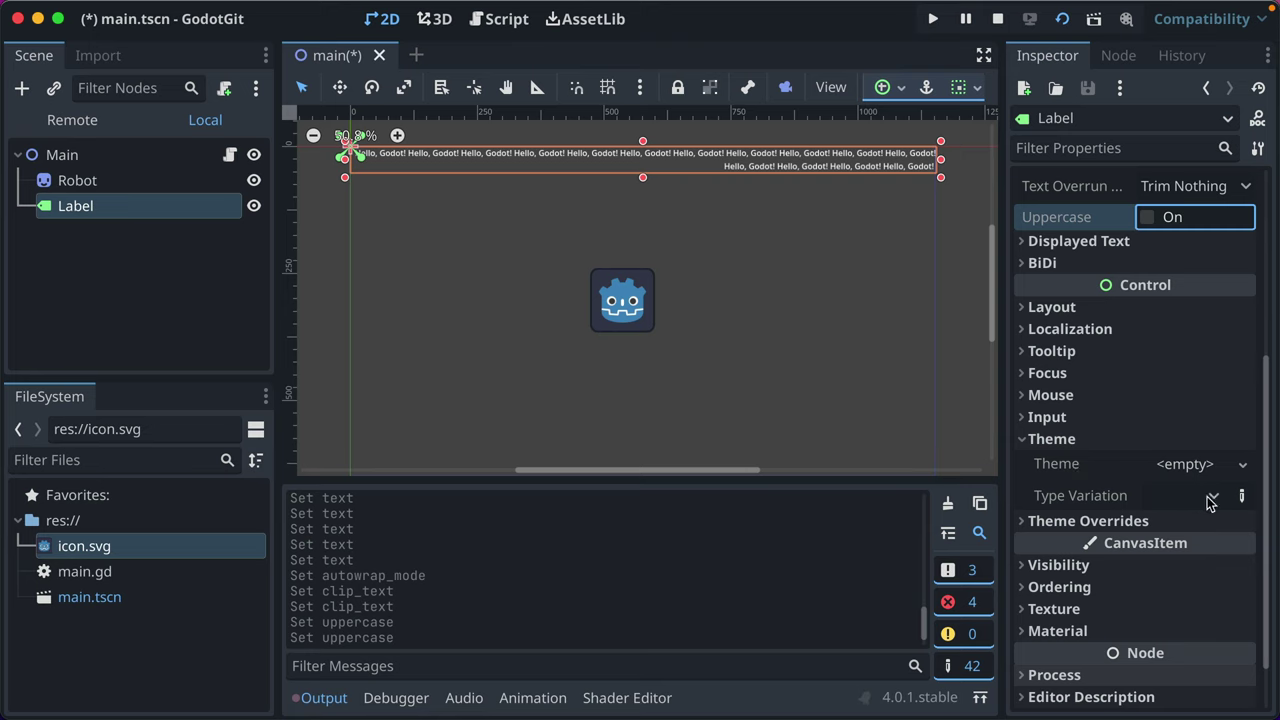
Compare HeaderLarge, HeaderMedium and HeaderSmall, settling the Label's Type Variation on HeaderLarge
left_click(1210, 498)
left_click(1178, 546)
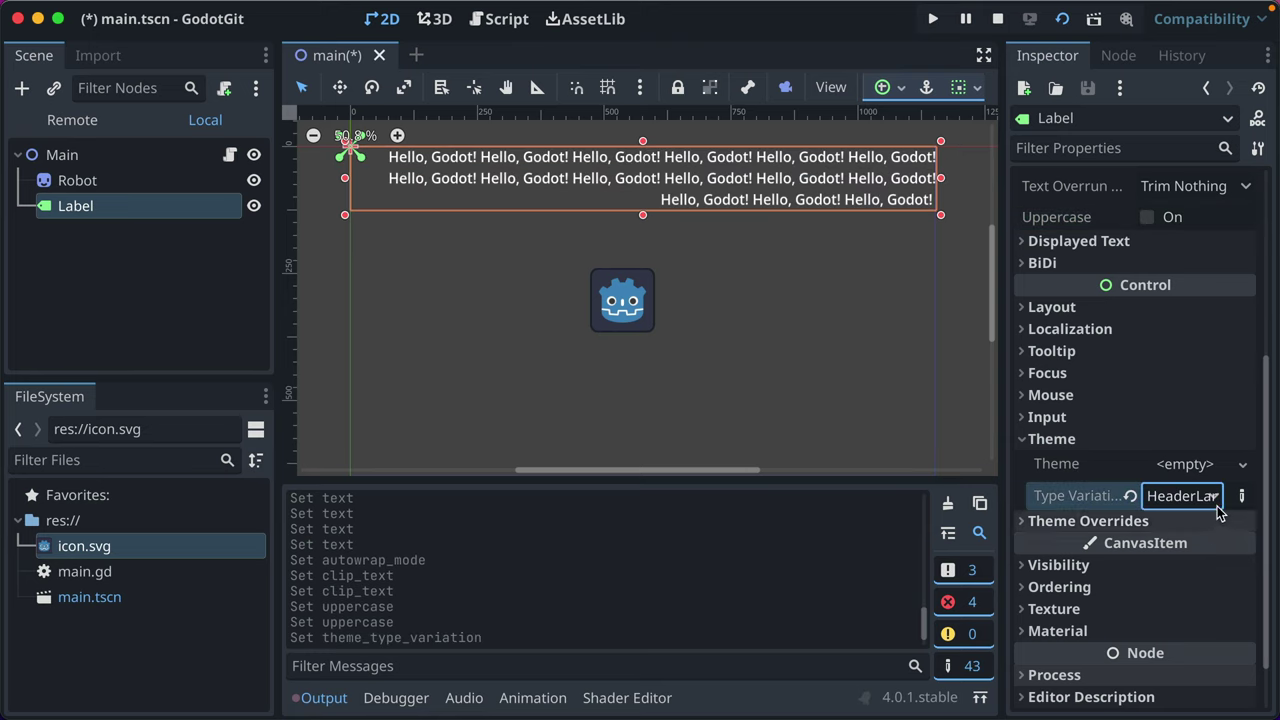
left_click(1214, 500)
left_click(1196, 568)
left_click(1214, 503)
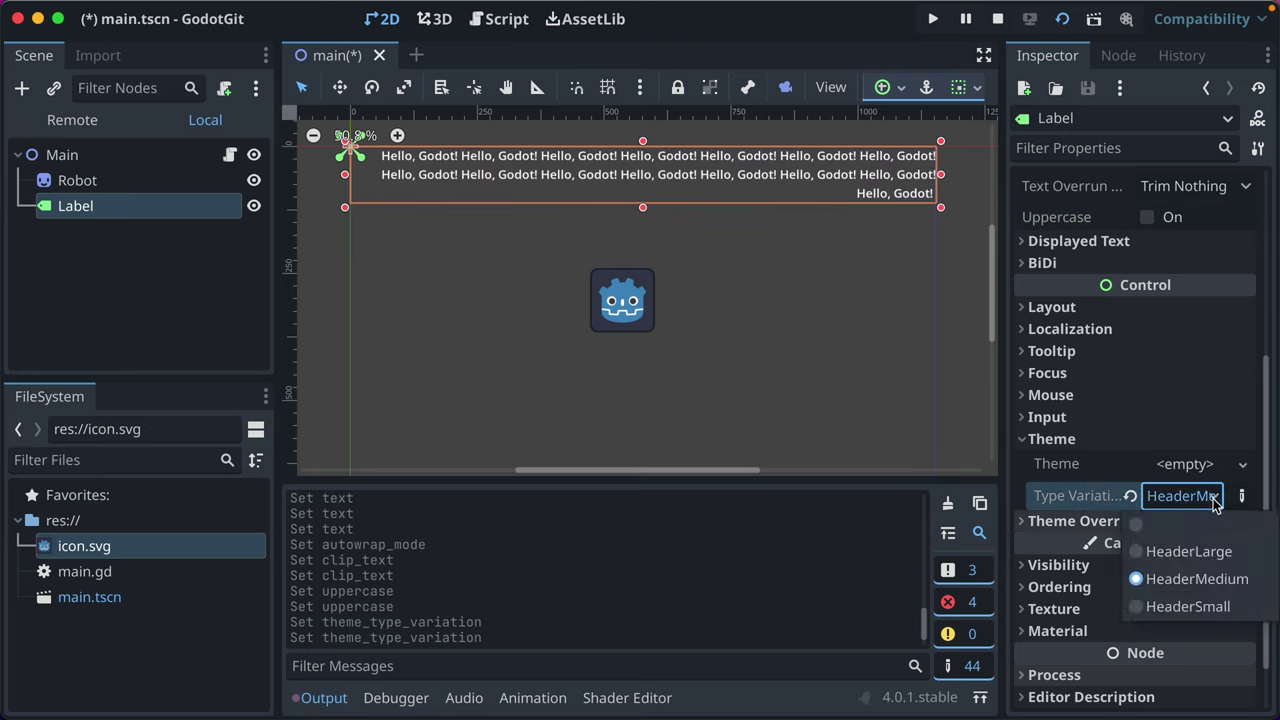
left_click(1188, 606)
left_click(1200, 498)
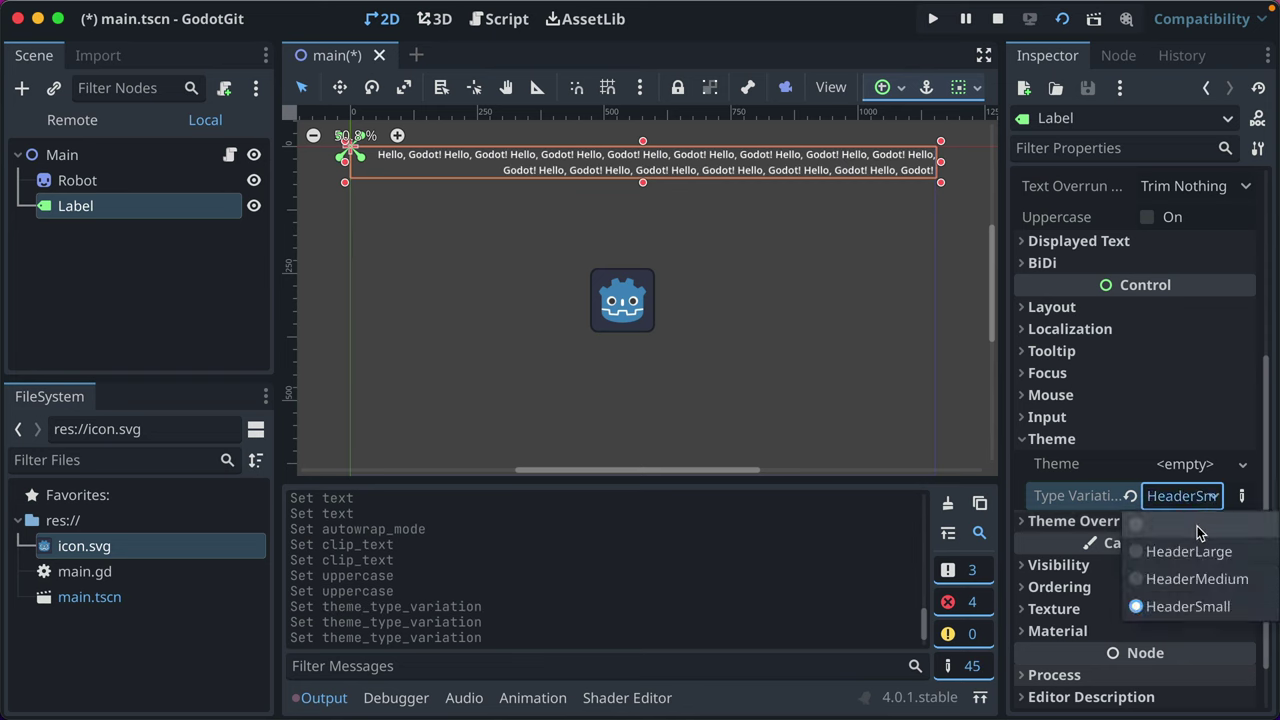
left_click(1183, 550)
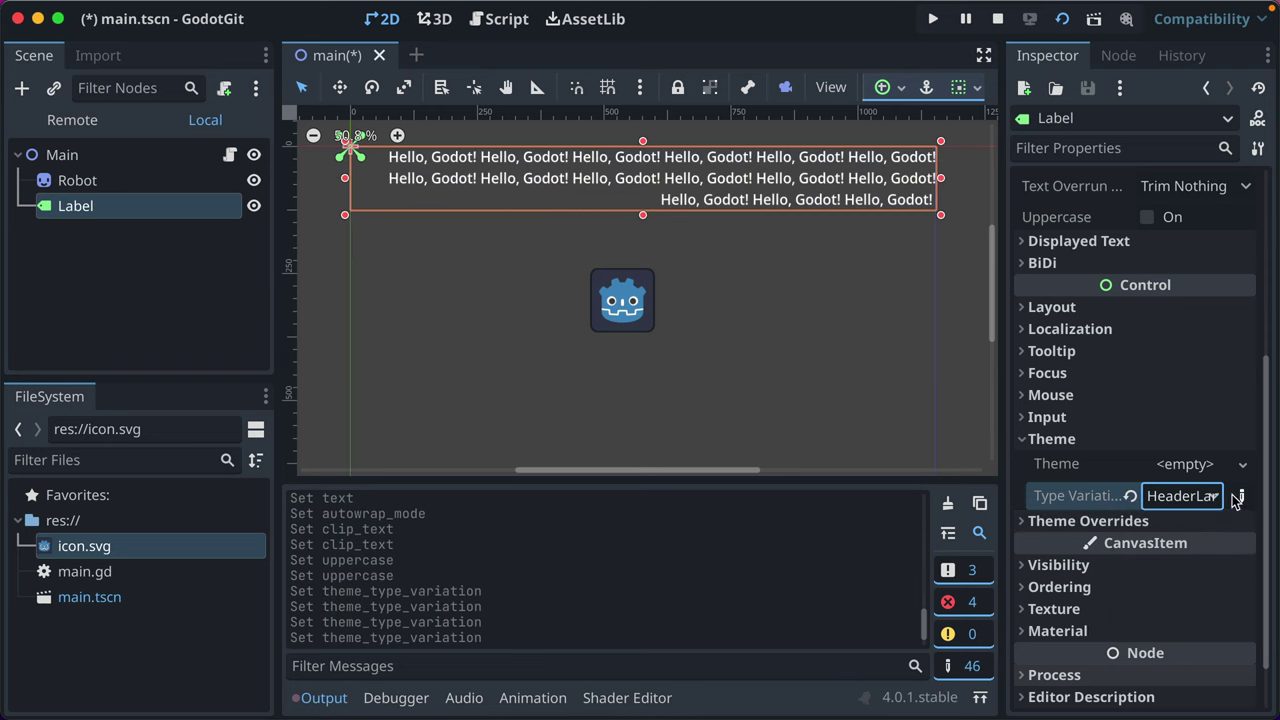
left_click(1080, 521)
Enable a Font Color override on the Label and set it to white
left_click(1060, 545)
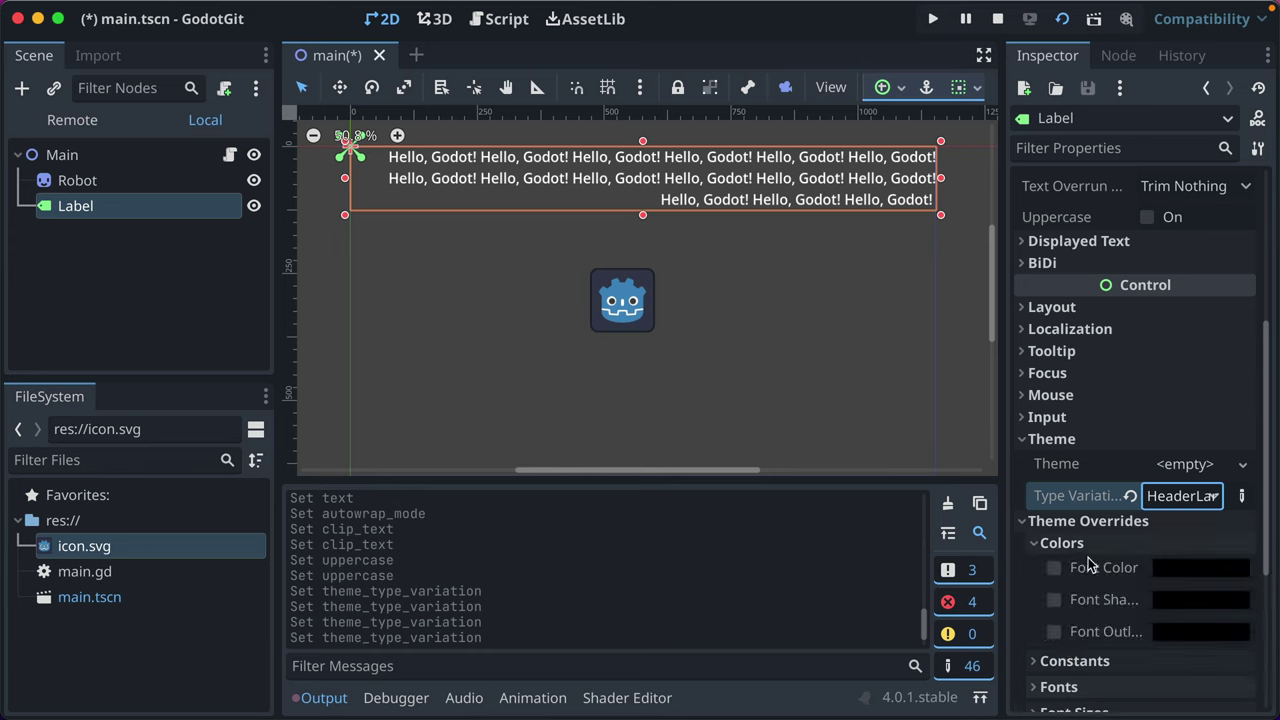
left_click(1053, 567)
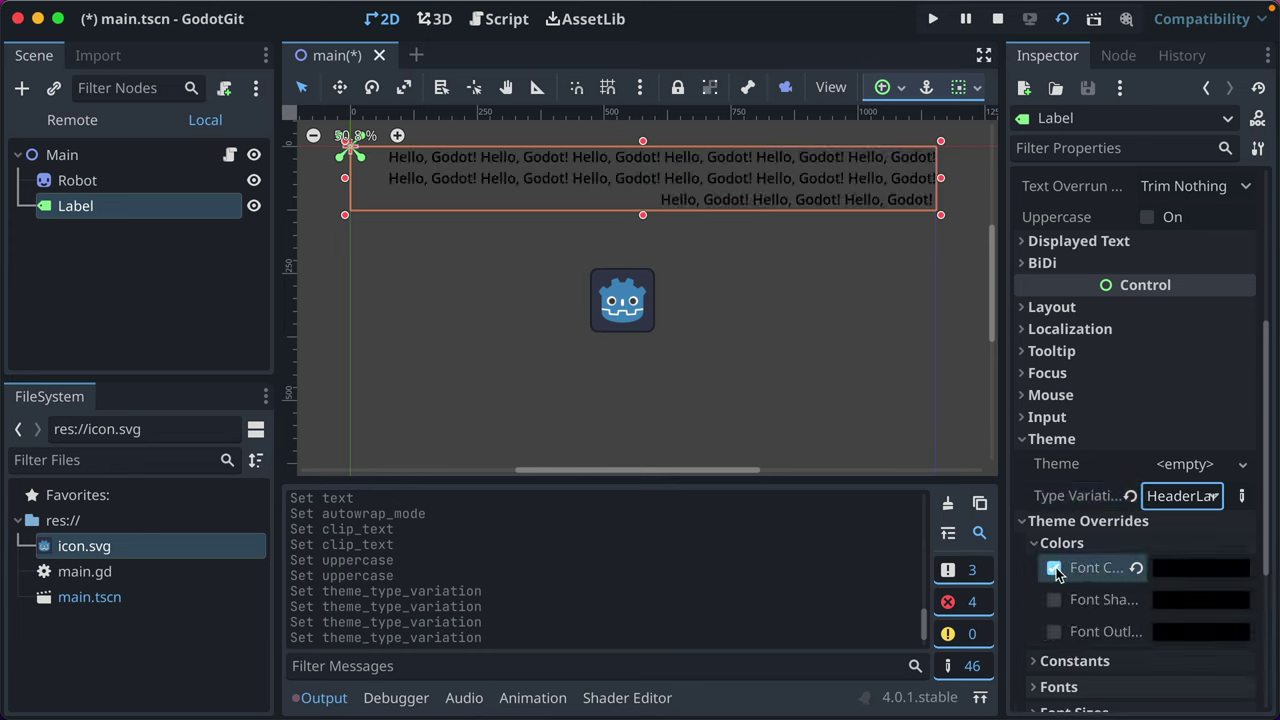
left_click(1163, 569)
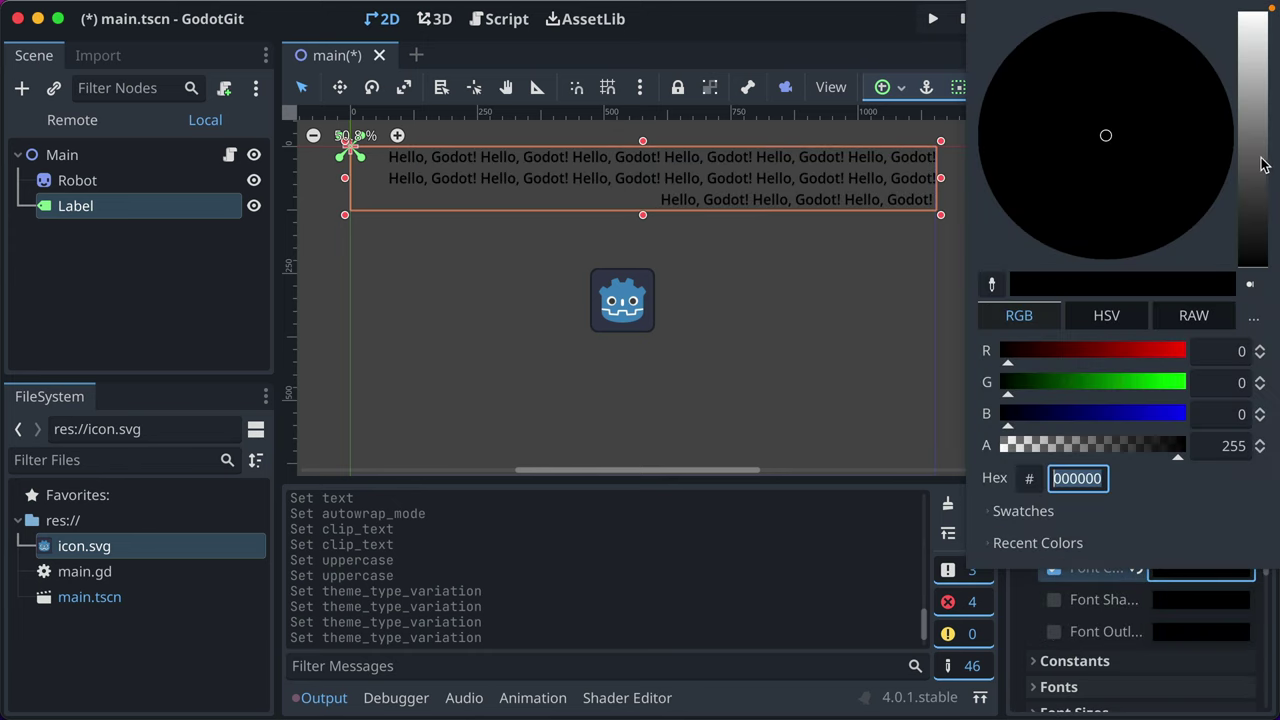
left_click_drag(1262, 165, 1266, 10)
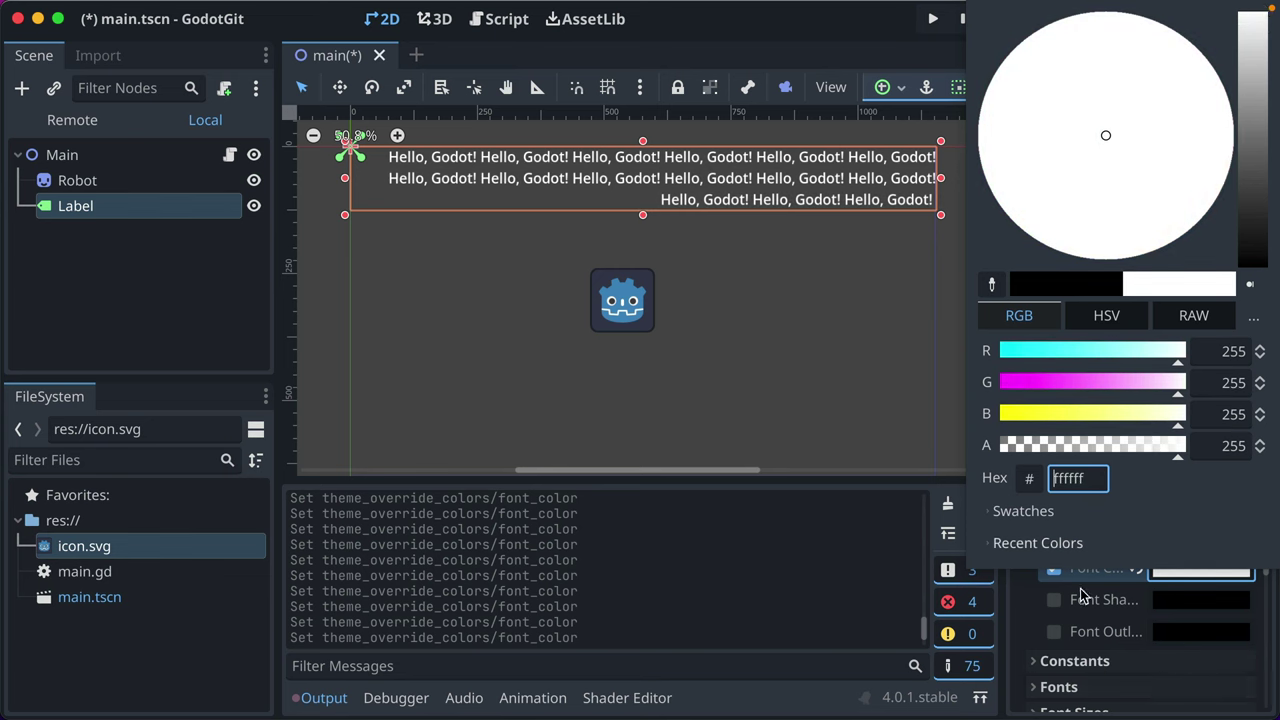
left_click(1020, 595)
Enable a Font Size override on the Label and set it to 48
scroll(1024, 594, "down", 5)
left_click(1097, 420)
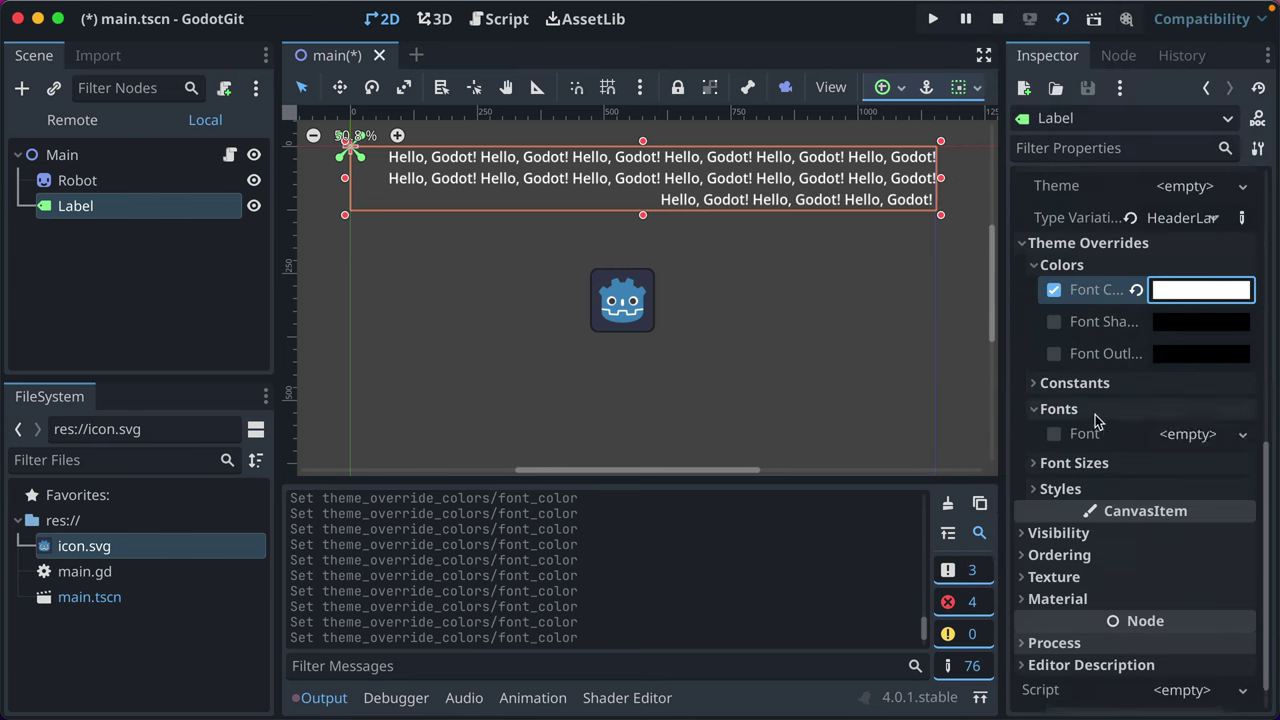
left_click(1097, 462)
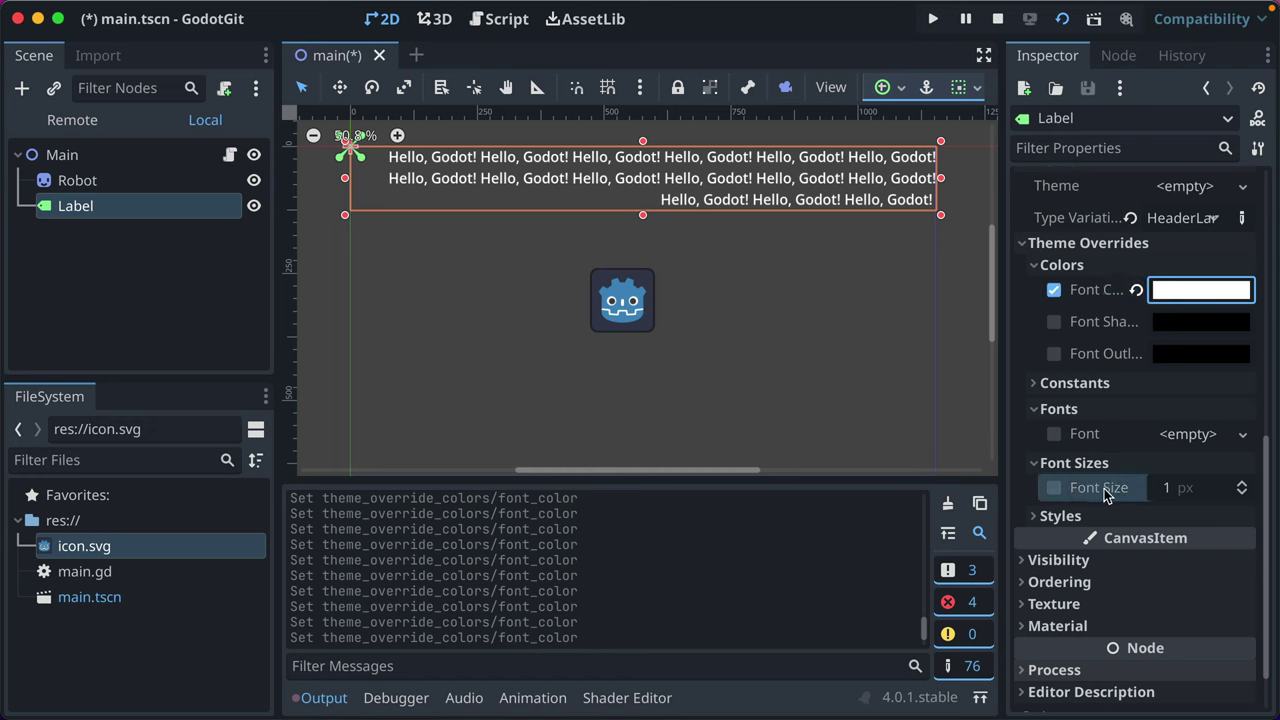
left_click(1054, 488)
left_click(1163, 490)
type("4")
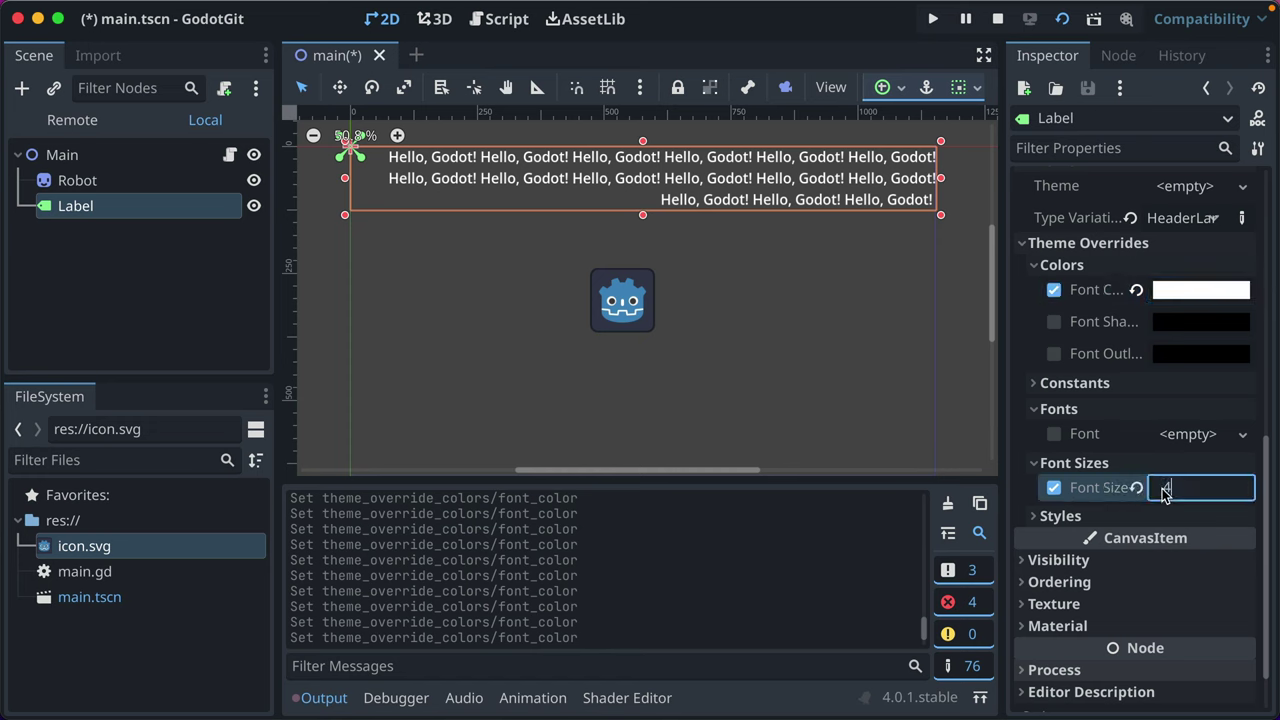
type("8")
key("Return")
scroll(1113, 395, "up", 3)
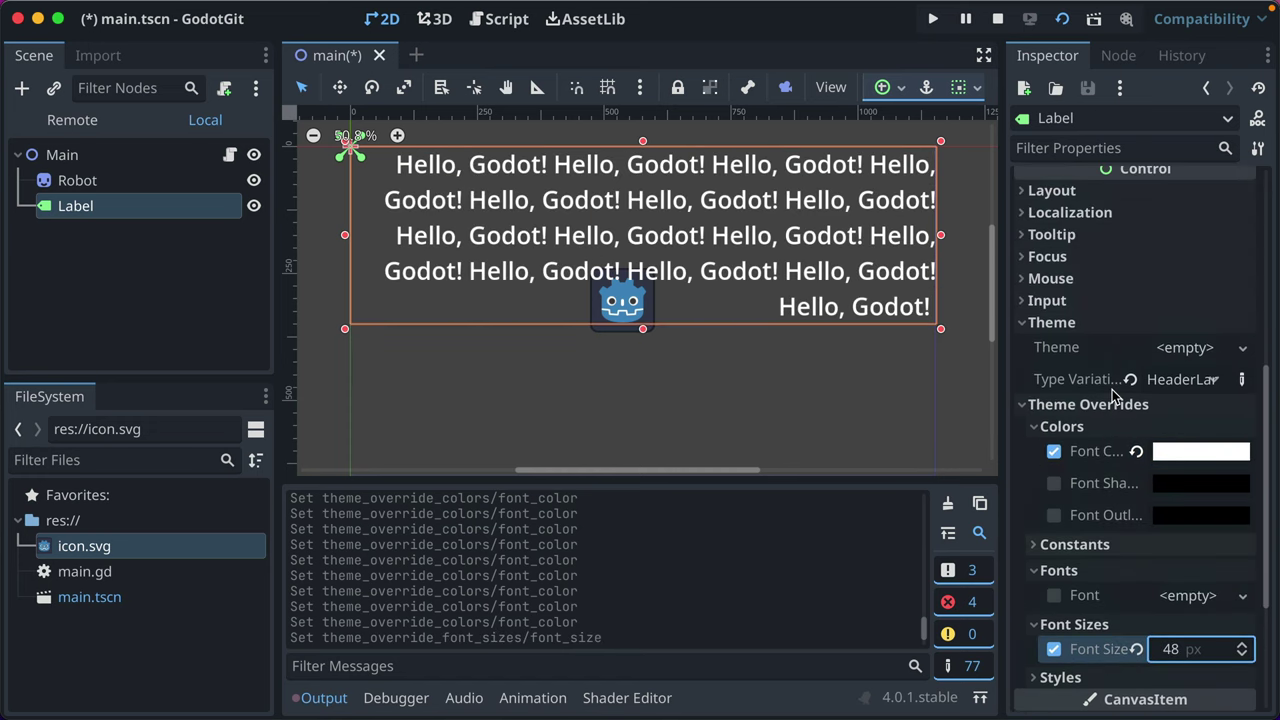
Open main.gd from the script icon beside Main in the Scene dock
left_click(1184, 347)
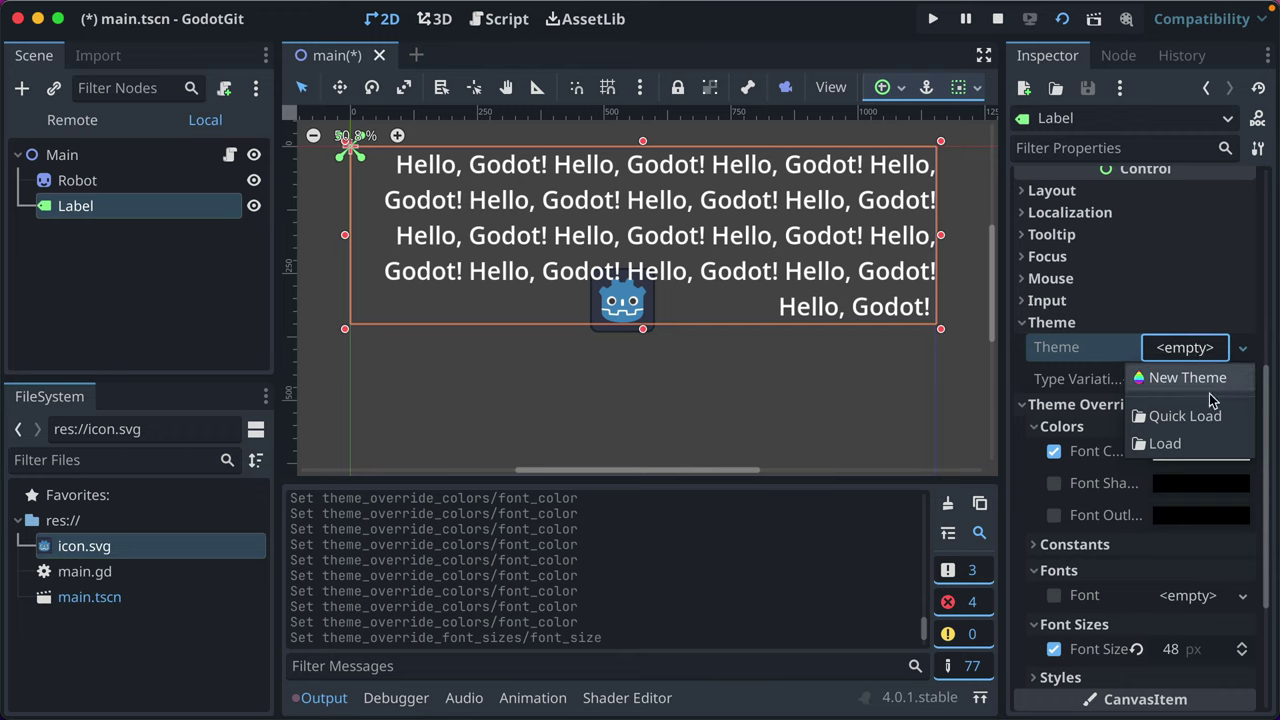
left_click(1039, 356)
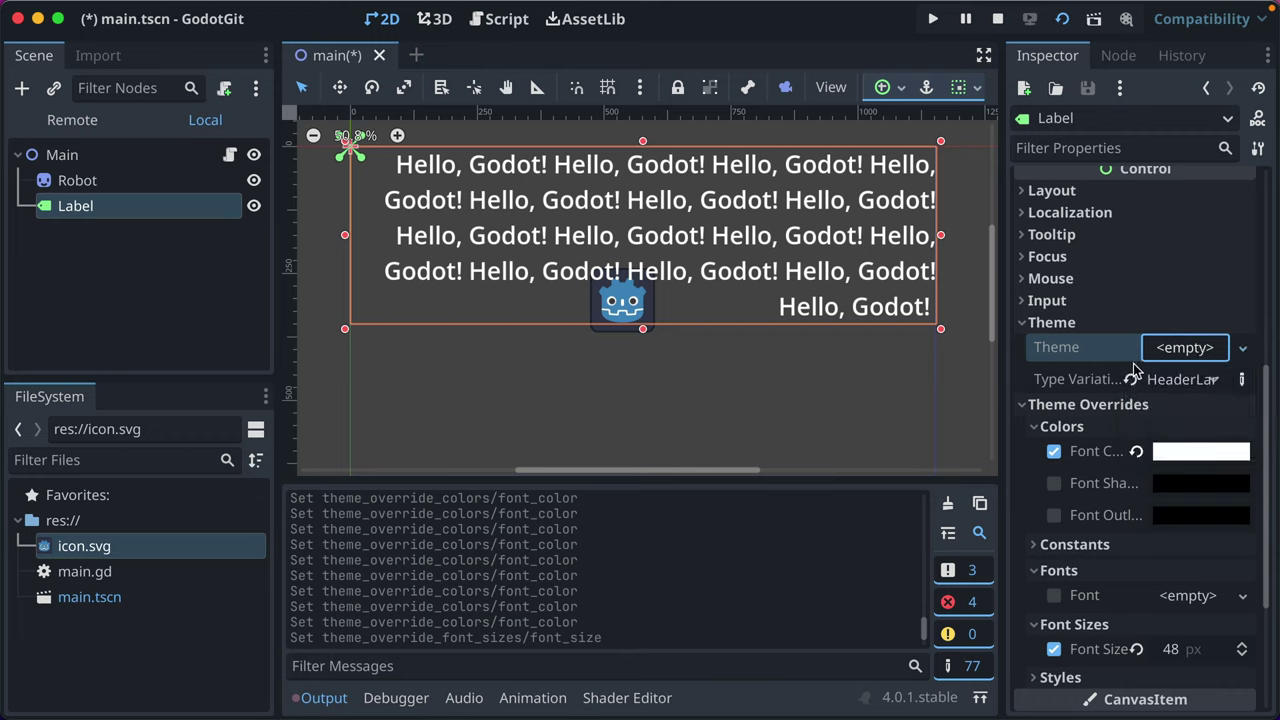
scroll(1140, 370, "up", 5)
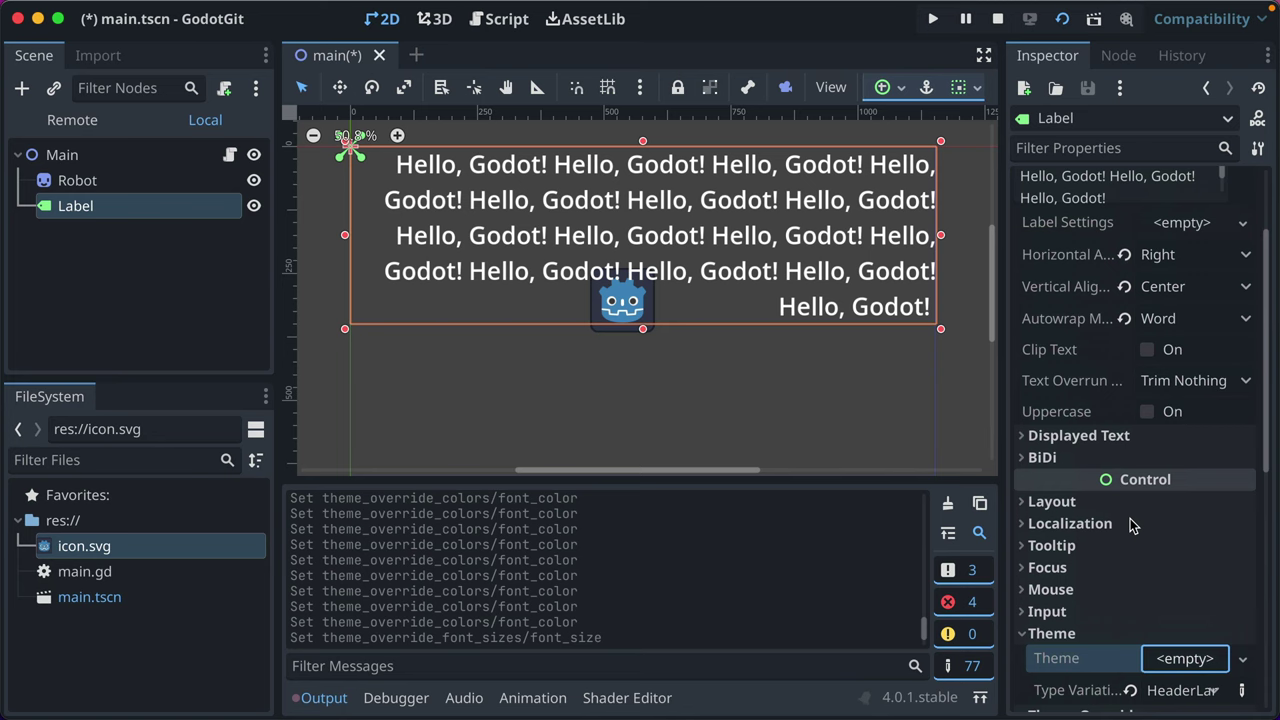
scroll(1133, 526, "up", 2)
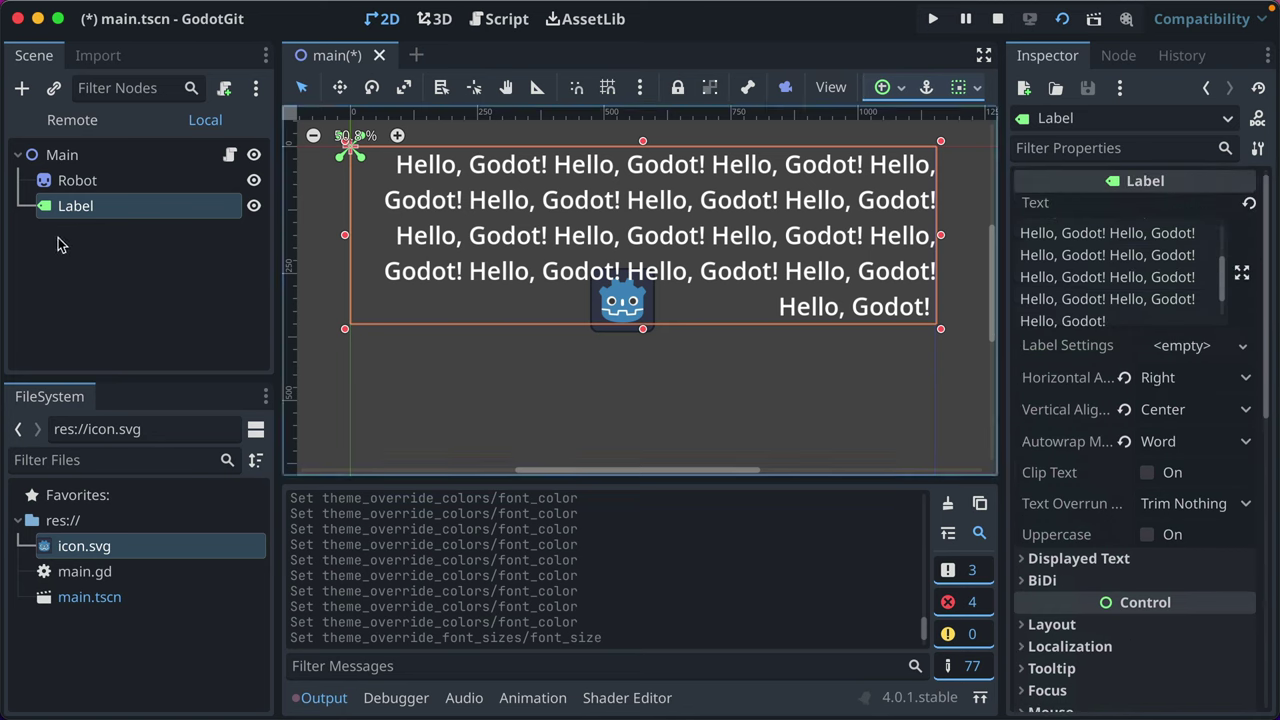
left_click(229, 154)
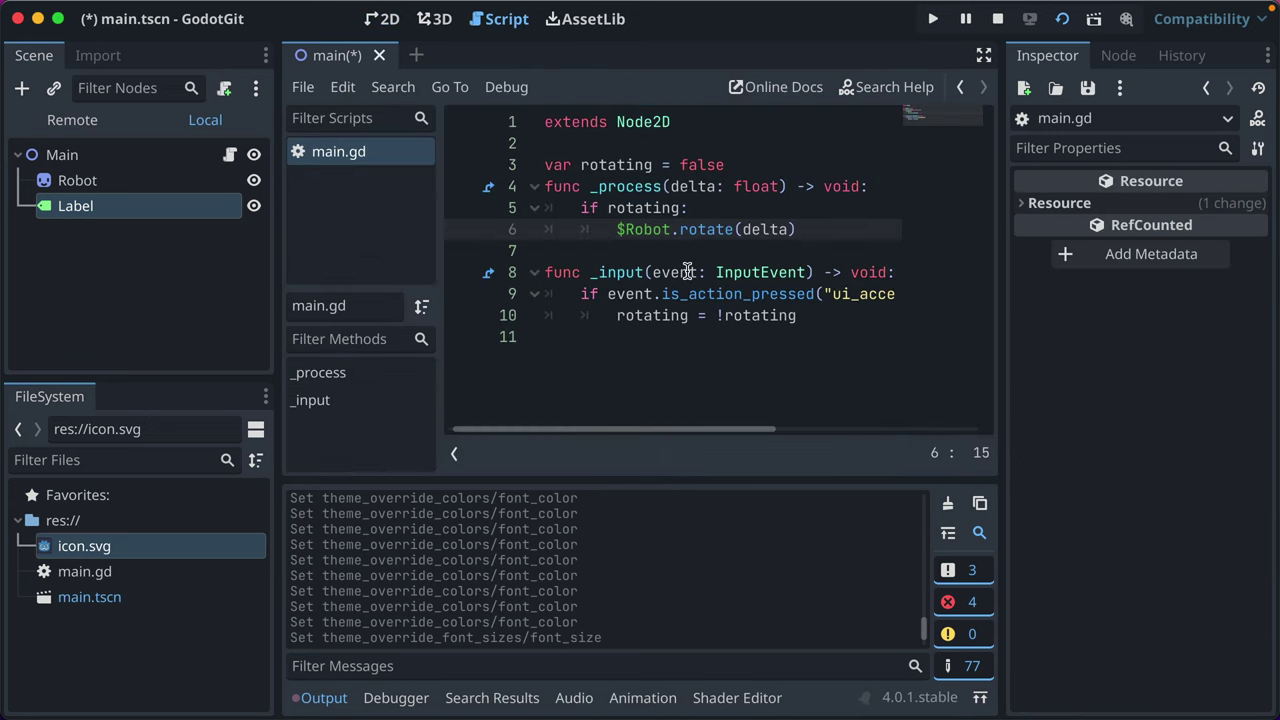
Add func _ready() setting $Label.text to "Set from the code!" in main.gd and save
left_click(561, 143)
key("Return")
key("Return")
key("Up")
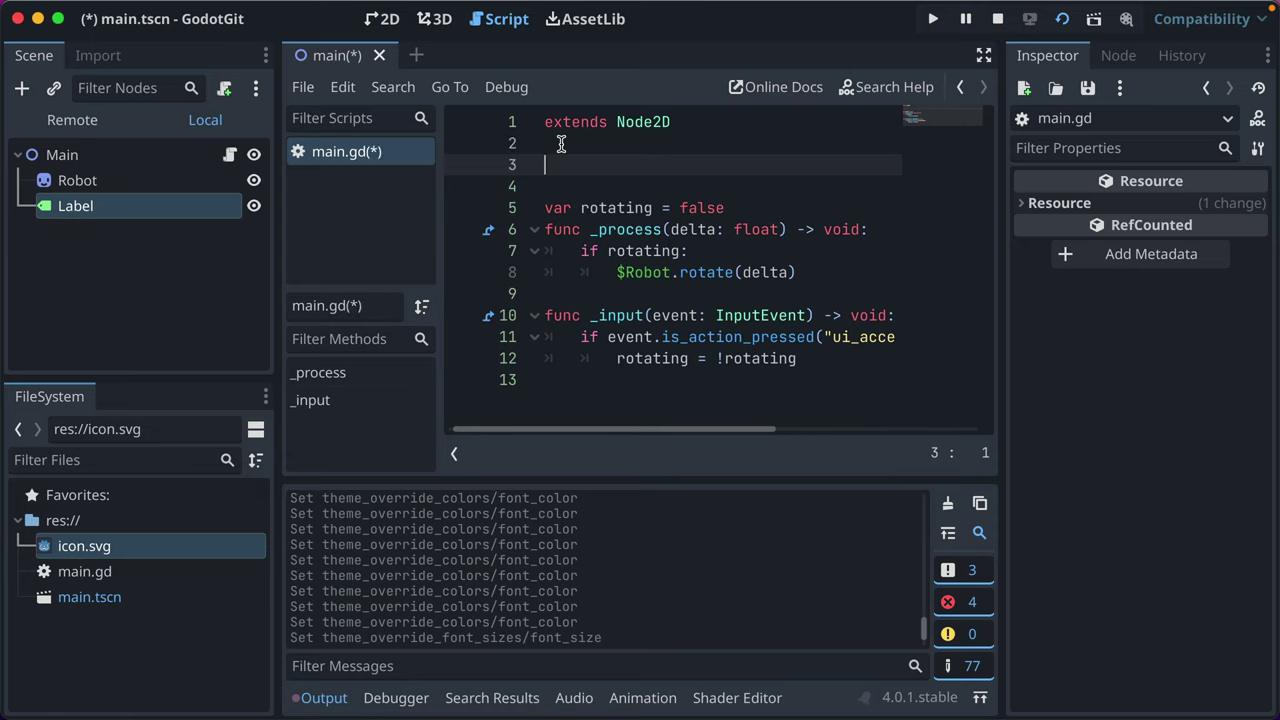
type("func _rea")
key("Return")
key("Return")
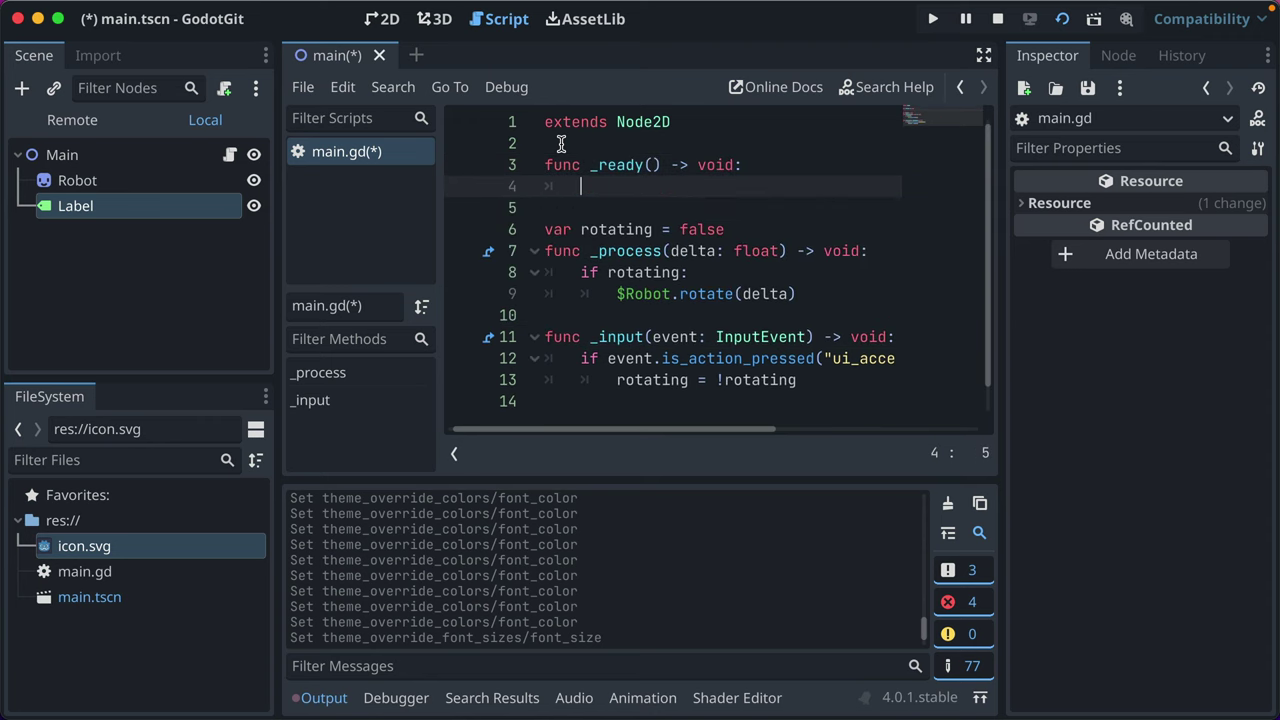
type("$Labe.")
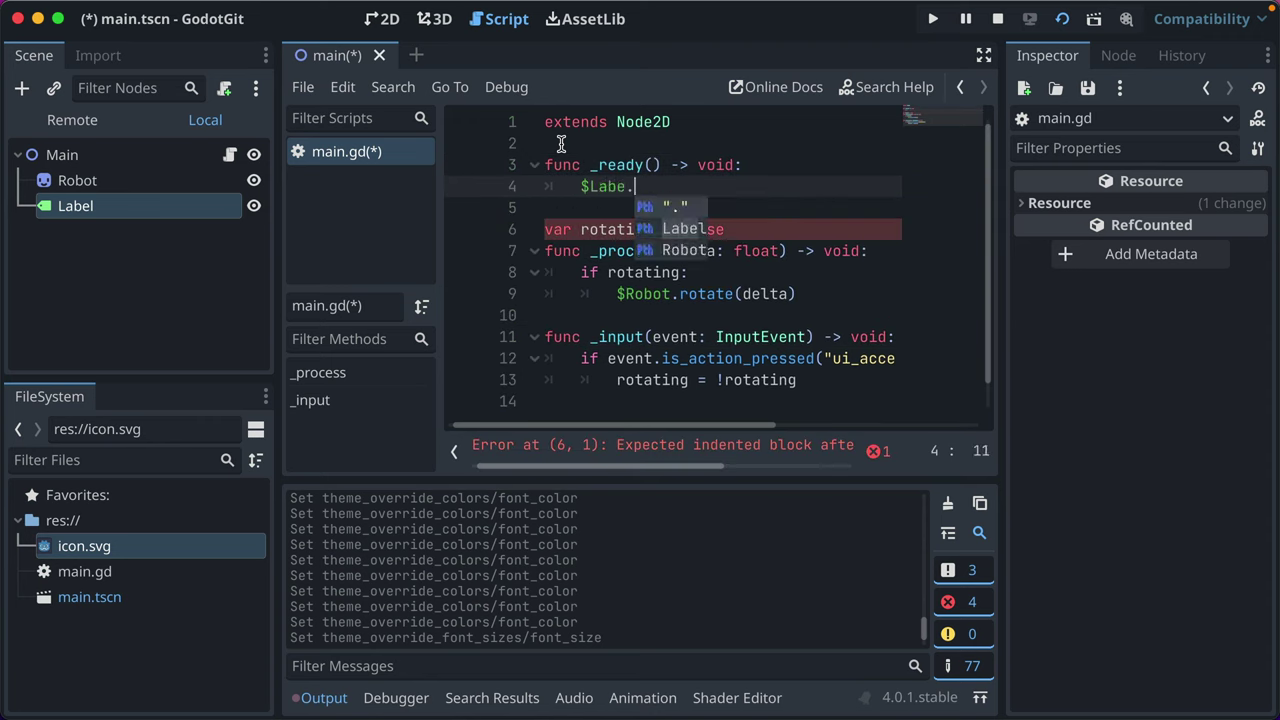
key("Return")
type(".text = \"")
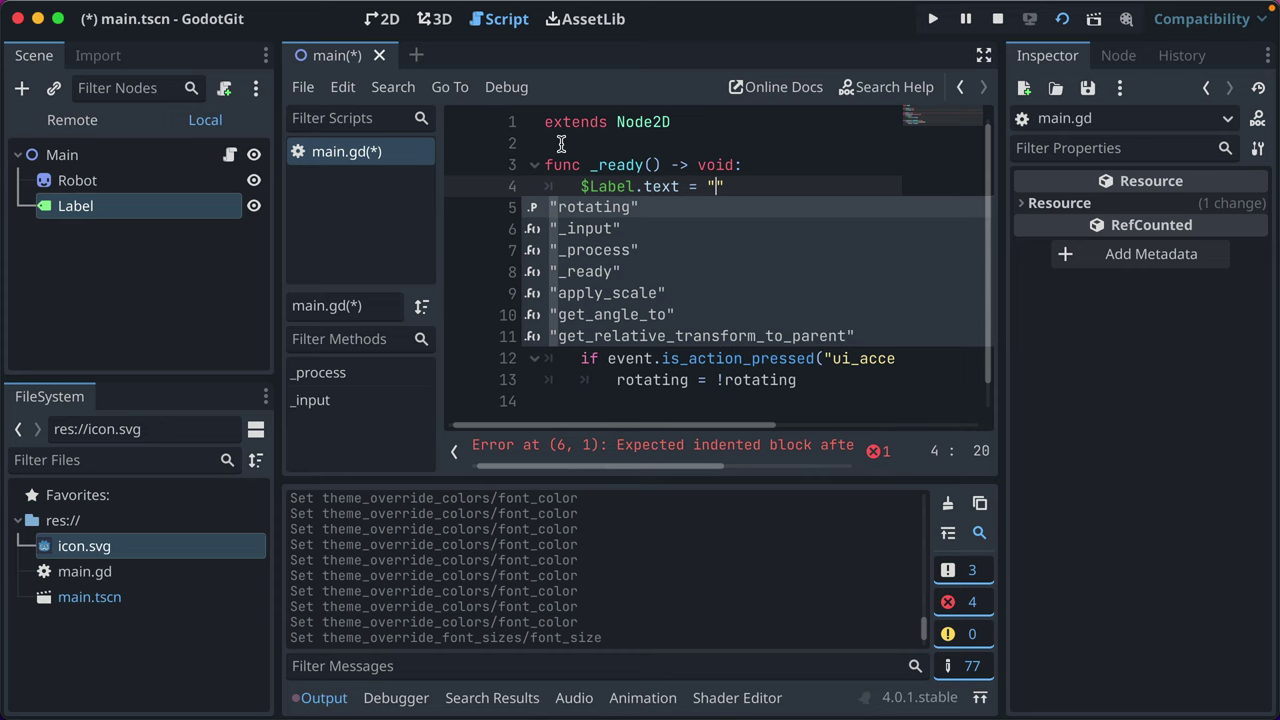
type("Set from the cod")
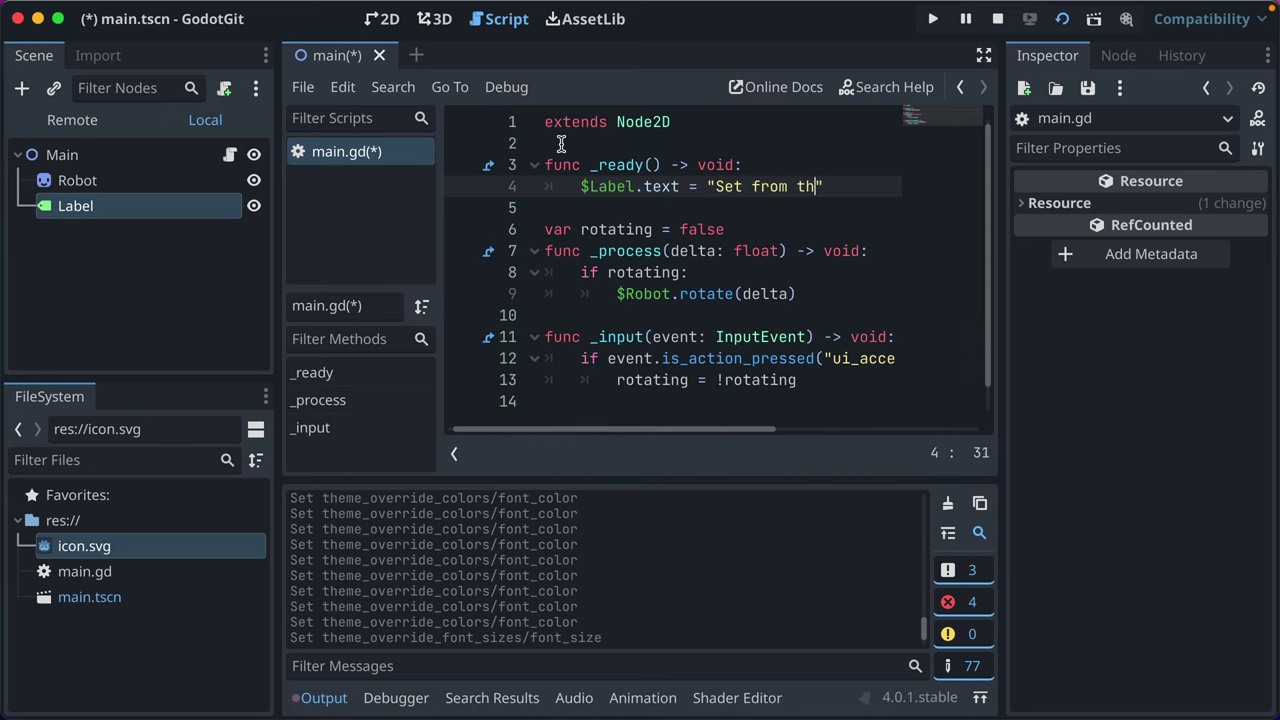
type("e!")
key("super+s")
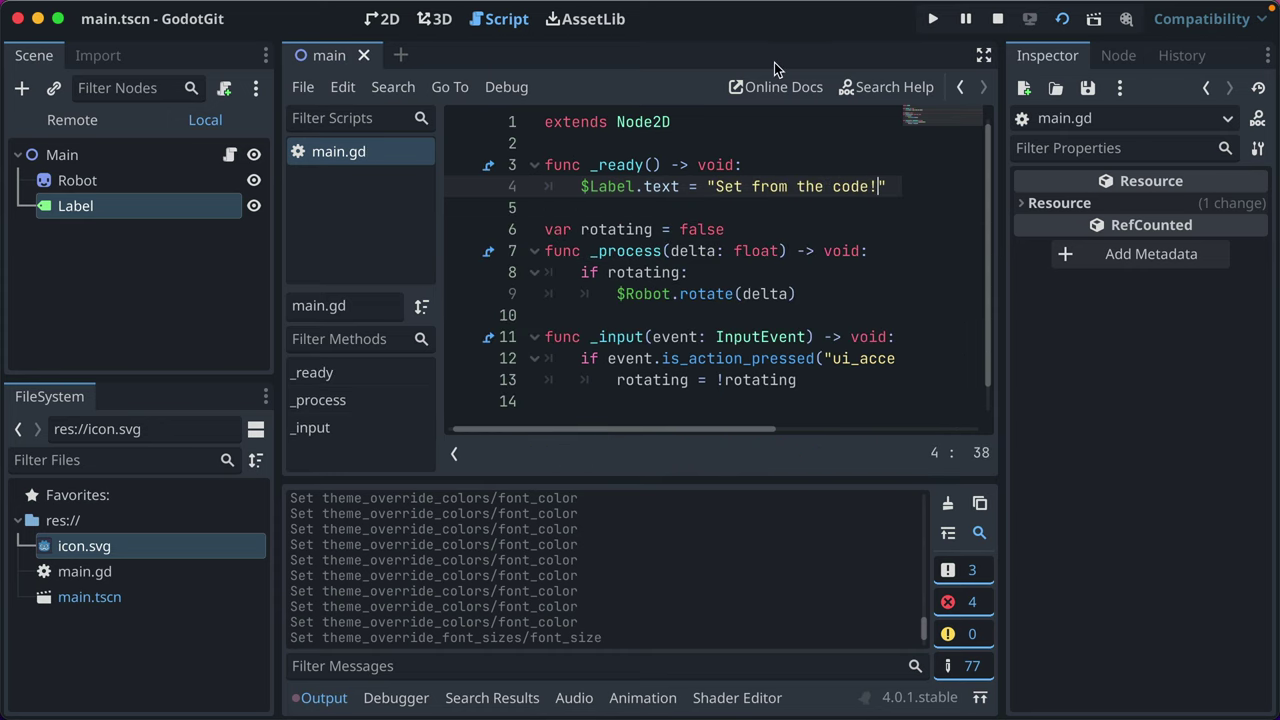
Run the game to confirm the label shows 'Set from the code!', then close it and return to 2D
left_click(933, 18)
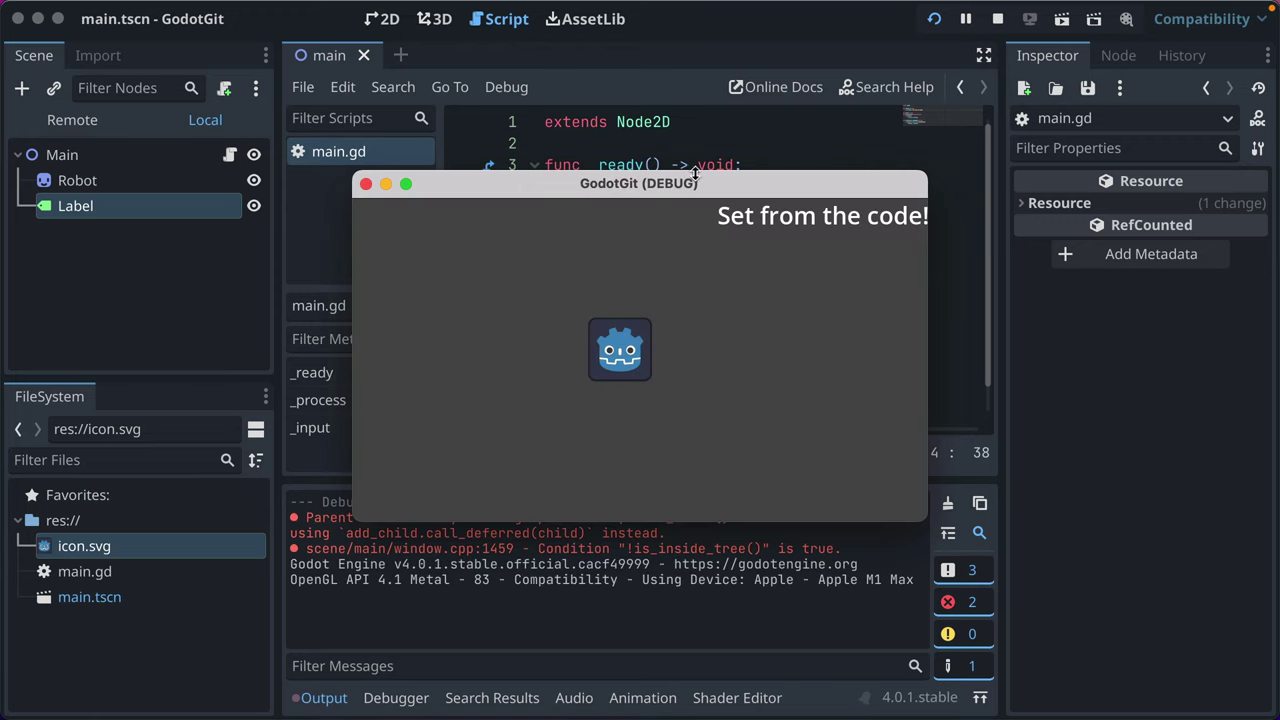
left_click_drag(695, 172, 682, 180)
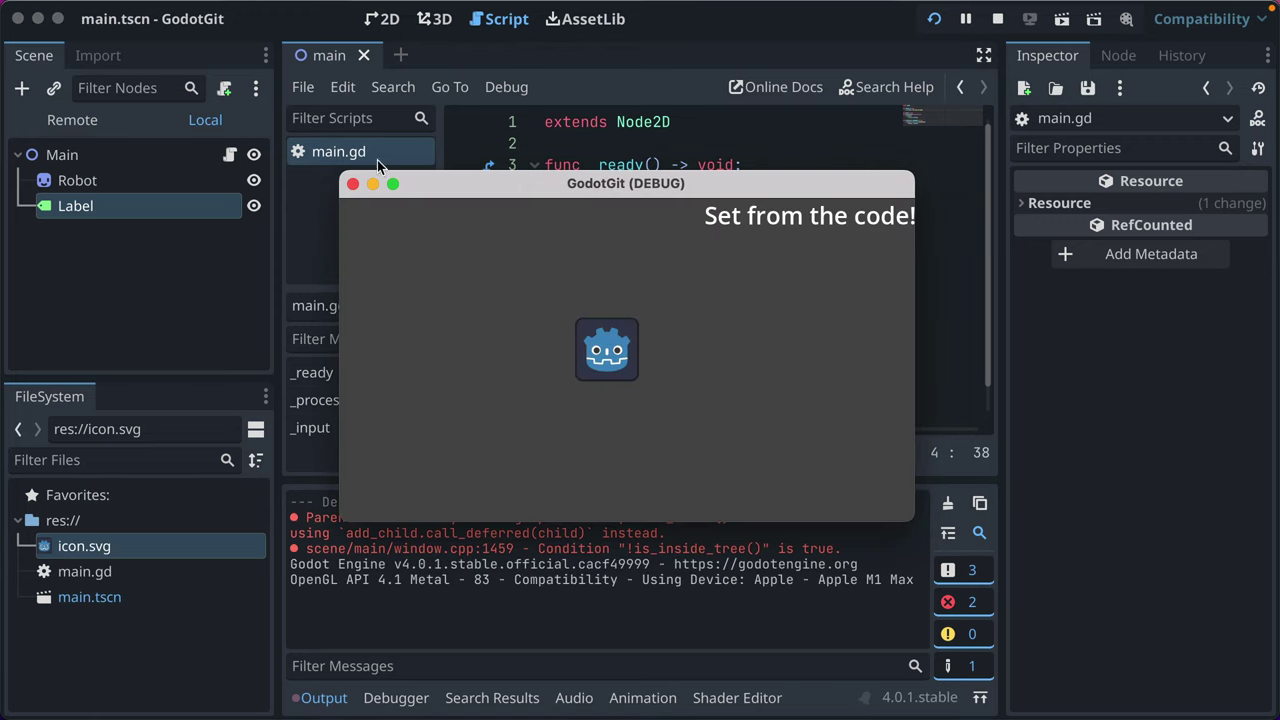
left_click(353, 184)
left_click(380, 18)
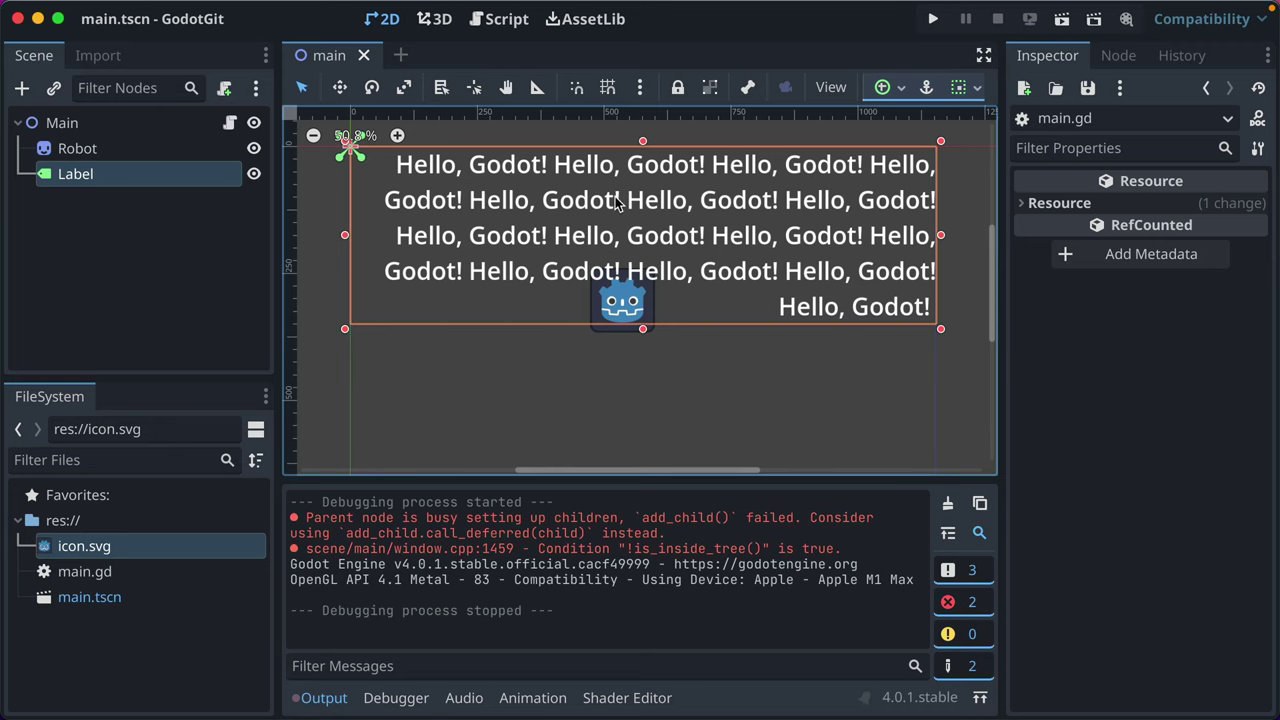
Look at Main's script resource, then go back to the 2D view and select the Label node
left_click(230, 122)
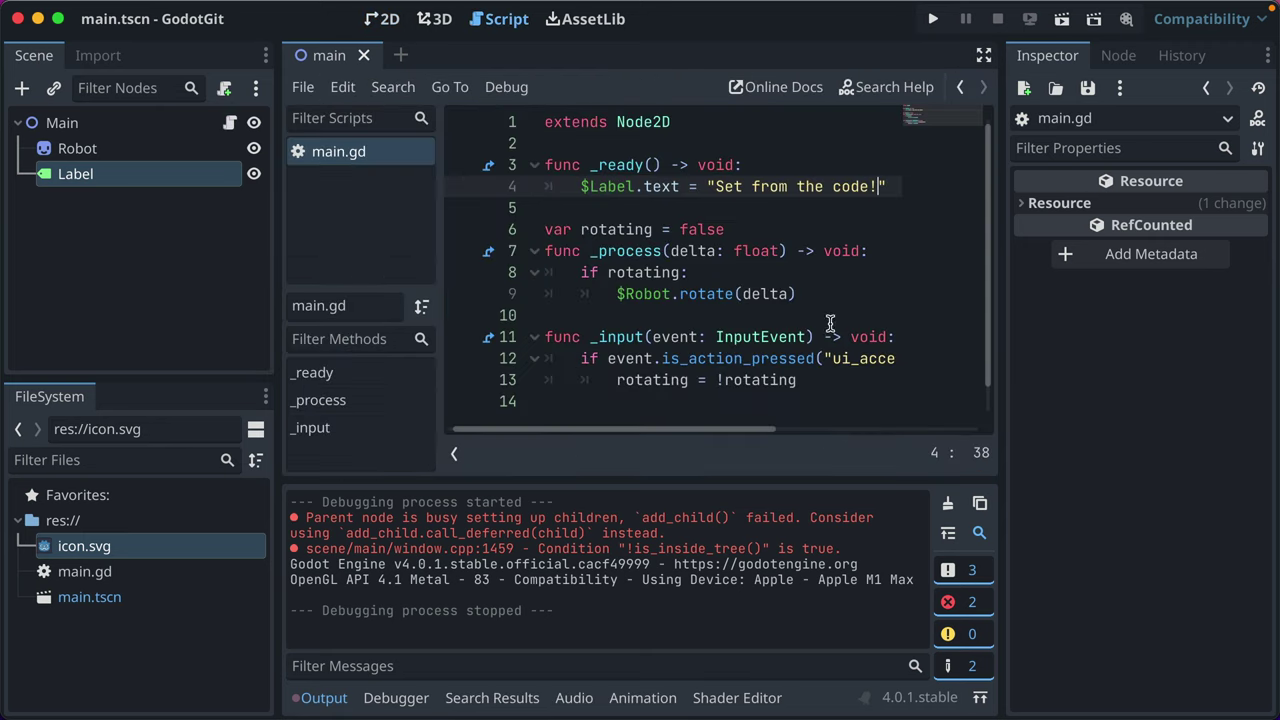
scroll(600, 240, "right", 3)
scroll(590, 235, "left", 3)
left_click(178, 125)
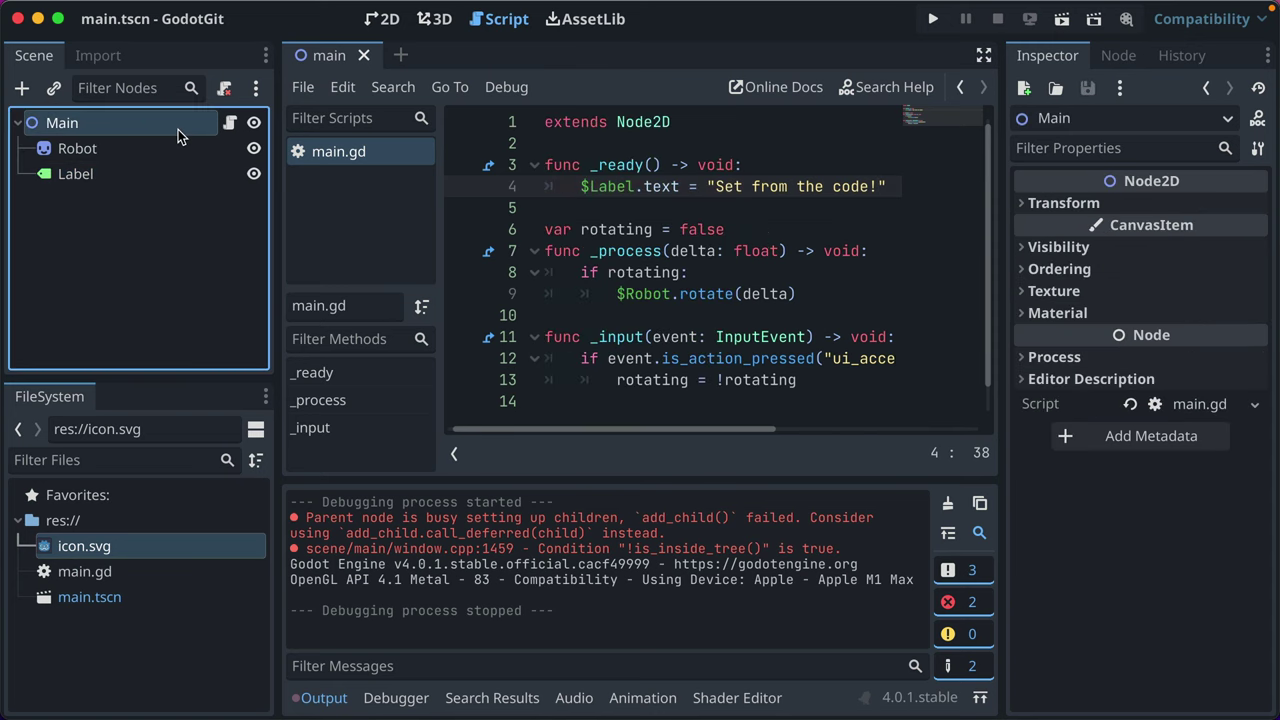
left_click(230, 122)
left_click(385, 19)
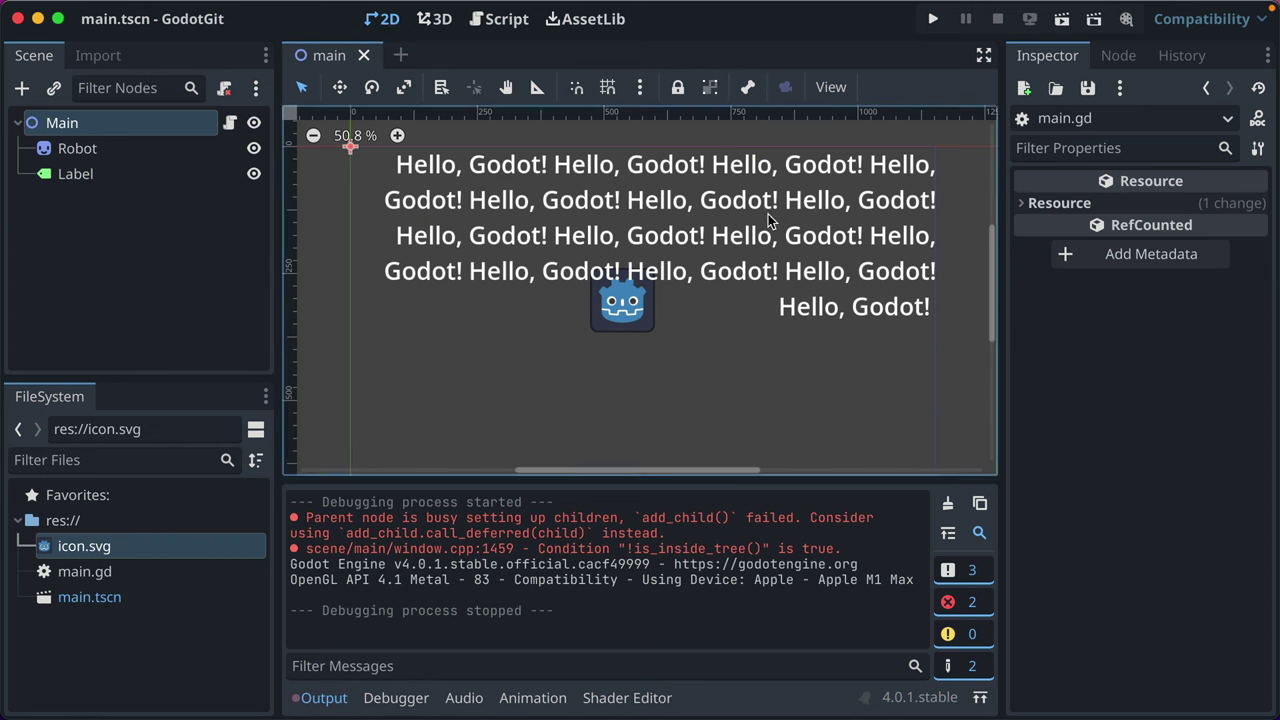
left_click(747, 270)
Try '[dynamic]' and then 'v1.0' as the Label's Text property
left_click(1097, 257)
key("super+a")
type("[dya")
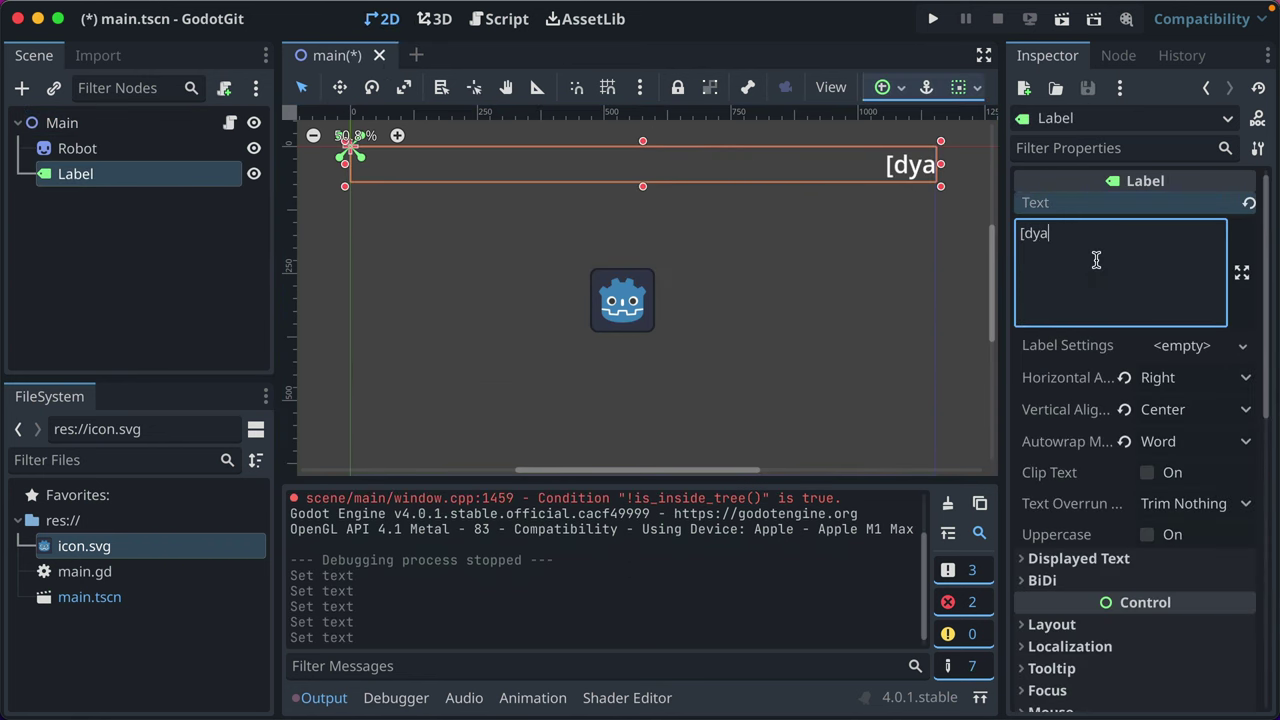
key("BackSpace")
type("namic]")
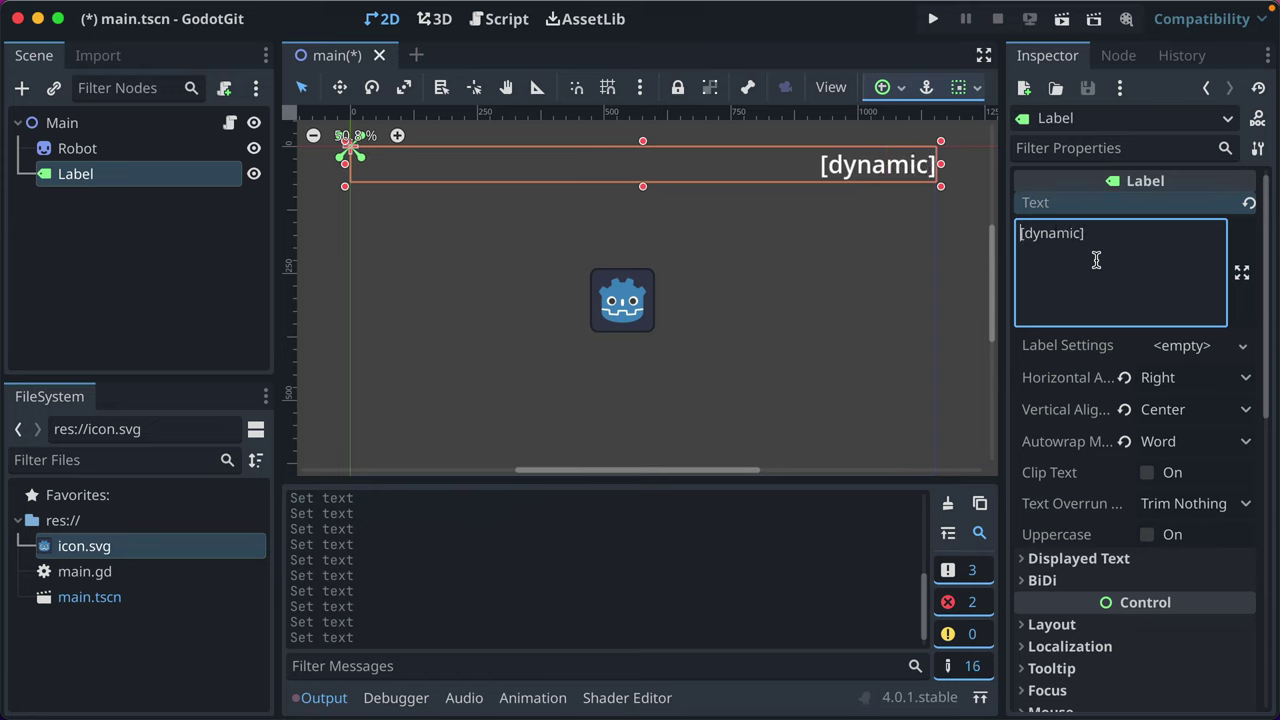
key("super+a")
key("BackSpace")
type("v1.0")
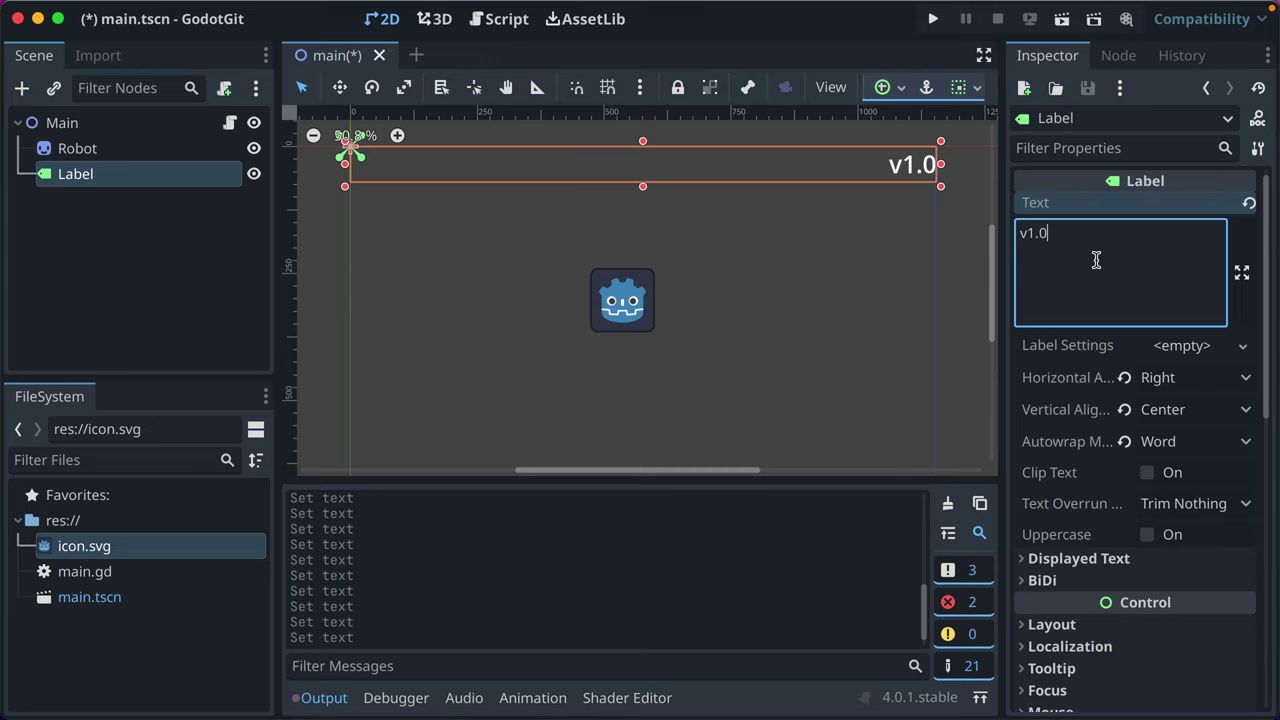
Try 'set from the code', then settle on 'Test text' as the Label text and save the scene
key("super+a")
type("set t")
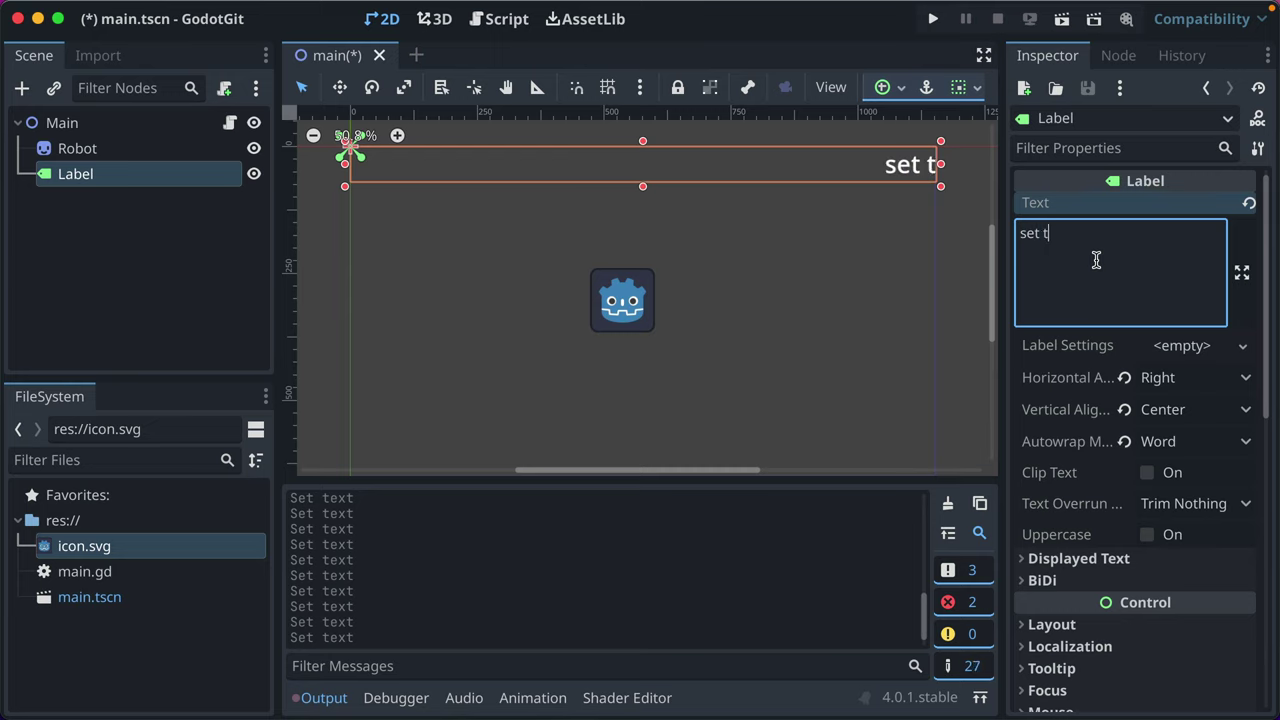
key("BackSpace")
type("from the code")
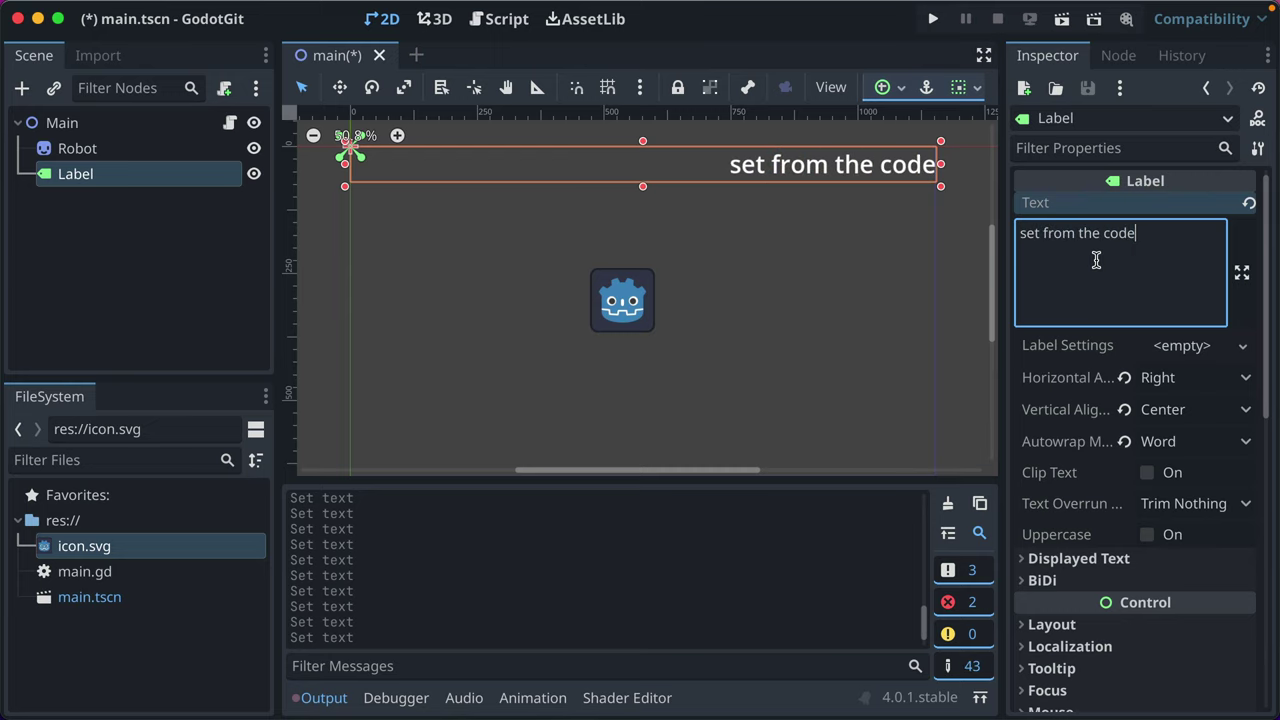
key("super+a")
key("BackSpace")
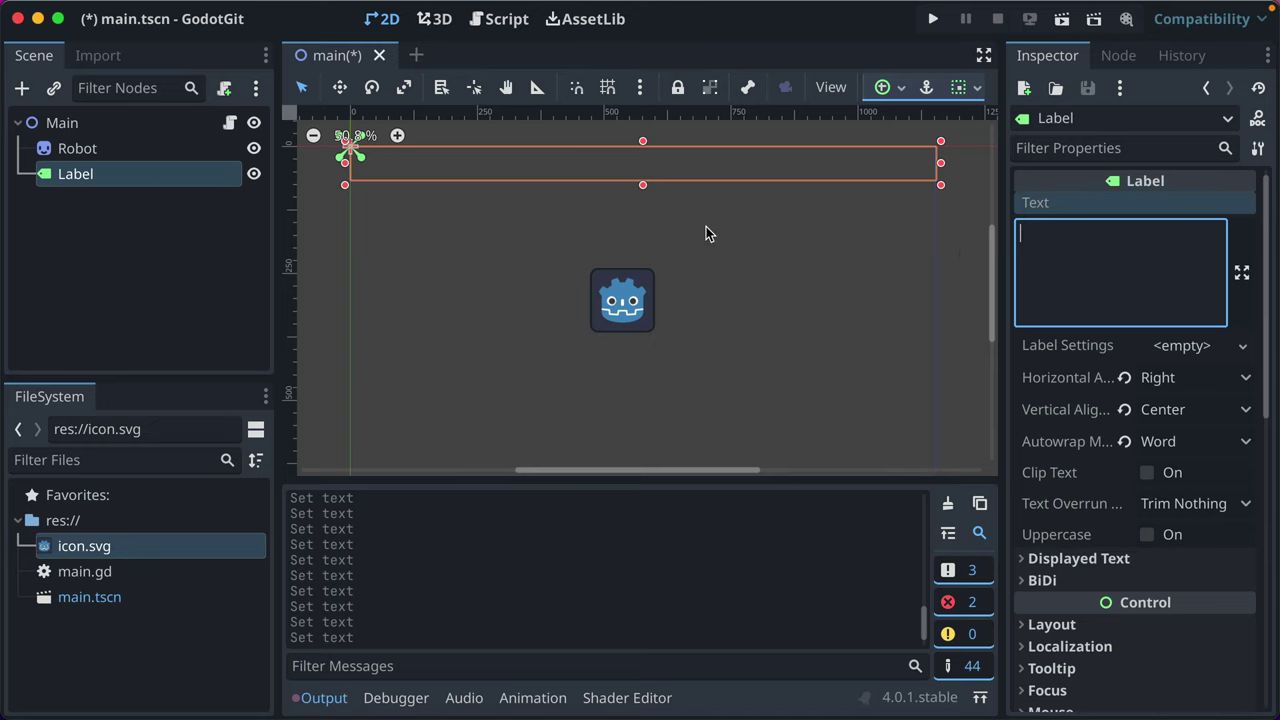
type("Test text")
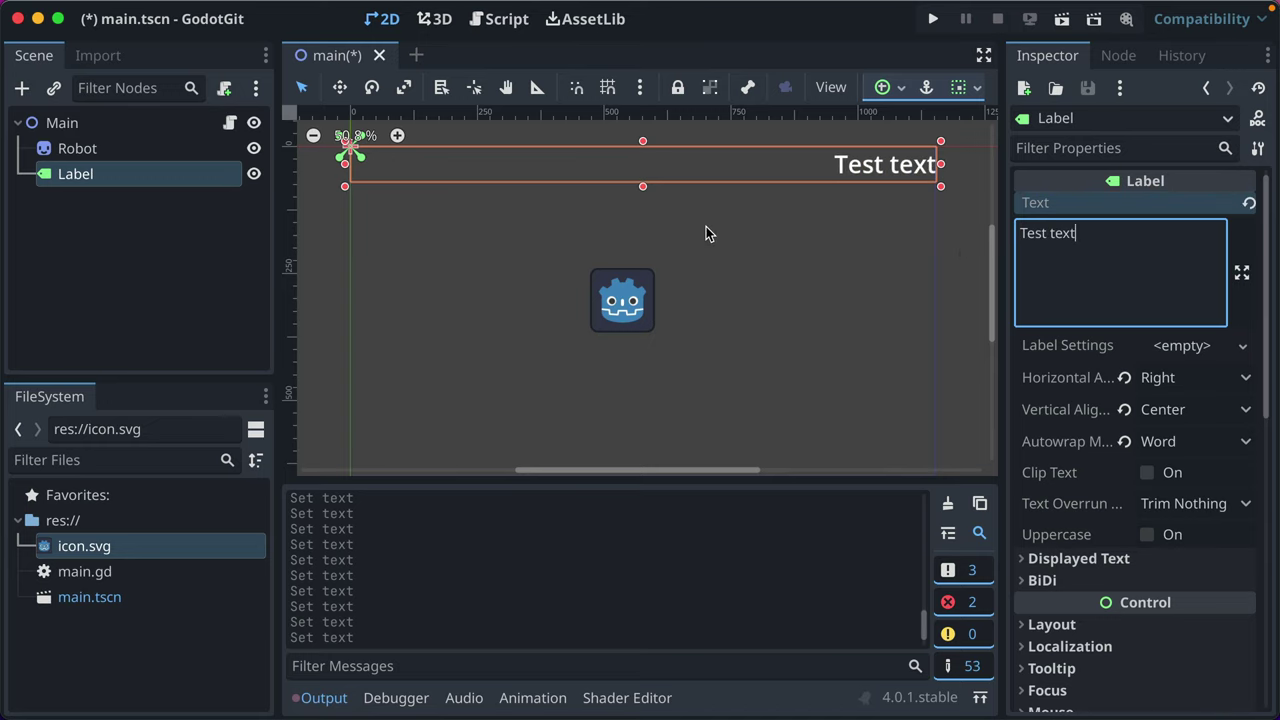
key("super+s")
Open main.gd, browse the Label class documentation, then return to the 2D scene view
left_click(229, 122)
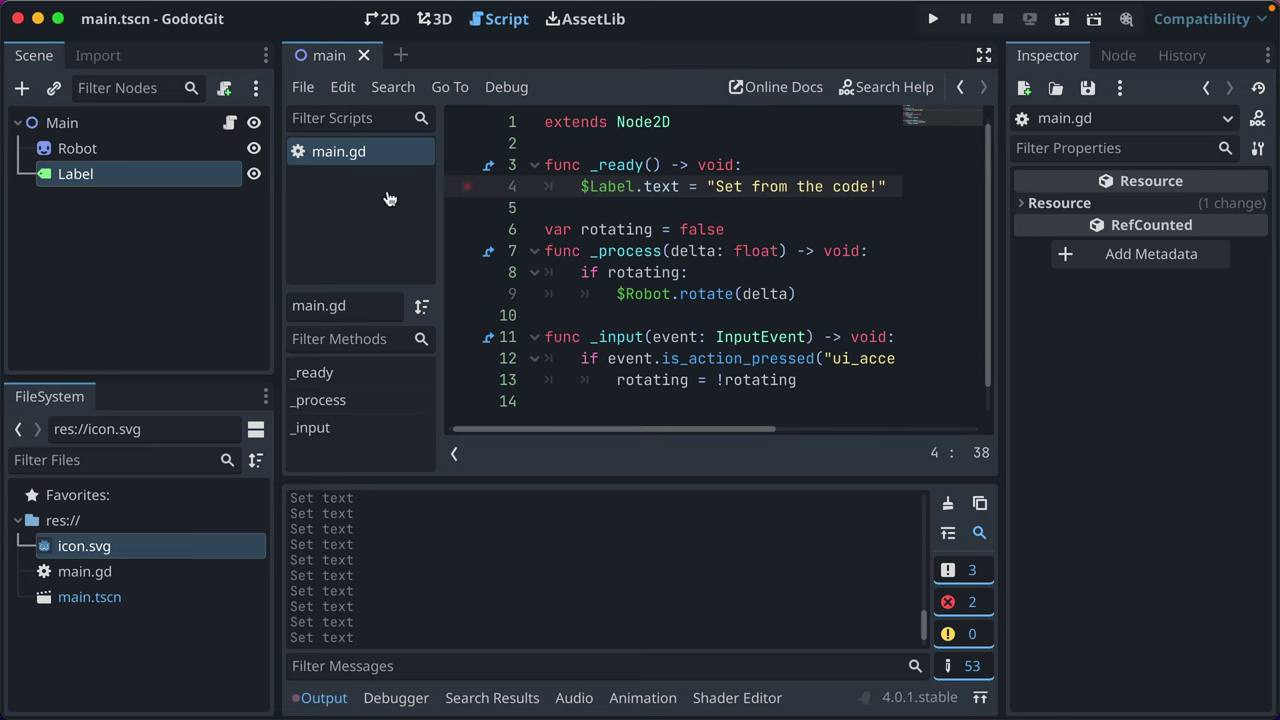
left_click(610, 190, "ctrl")
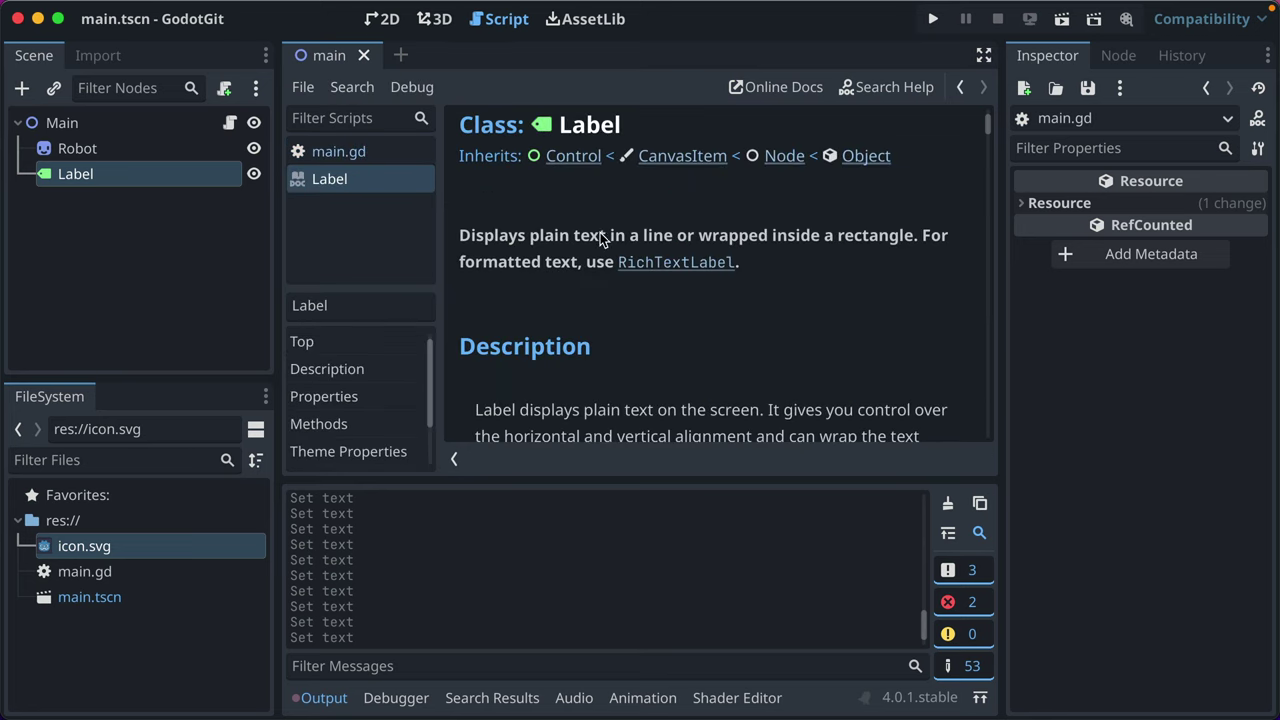
scroll(600, 232, "down", 5)
scroll(560, 270, "down", 2)
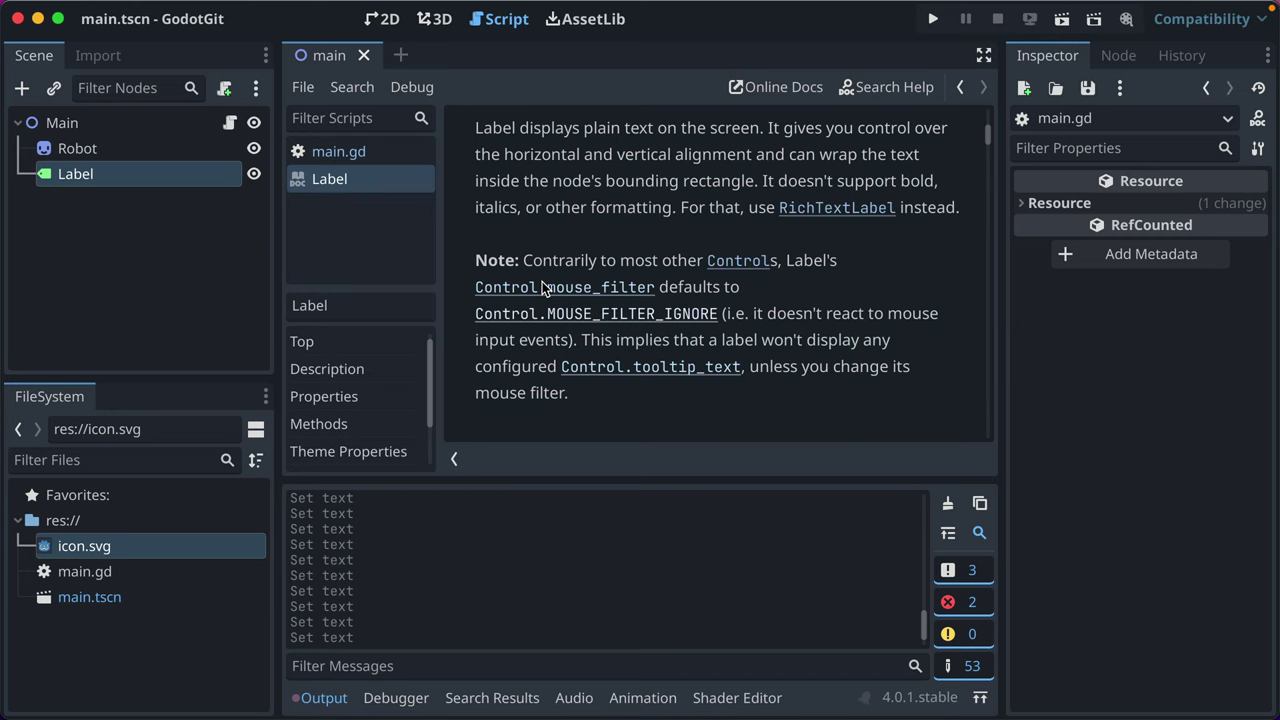
left_click(368, 30)
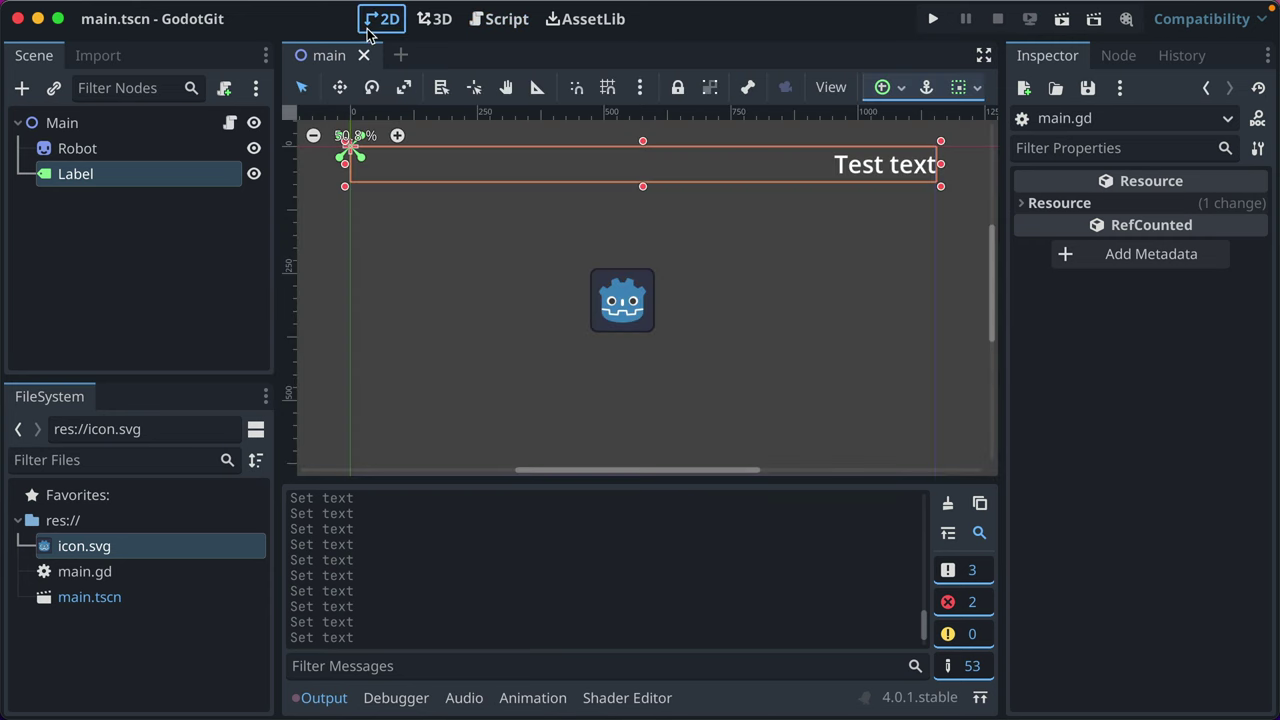
Create a RichTextLabel under Main by searching 'RichText' in the Create New Node dialog
left_click(142, 130)
key("ctrl+a")
type("RichText")
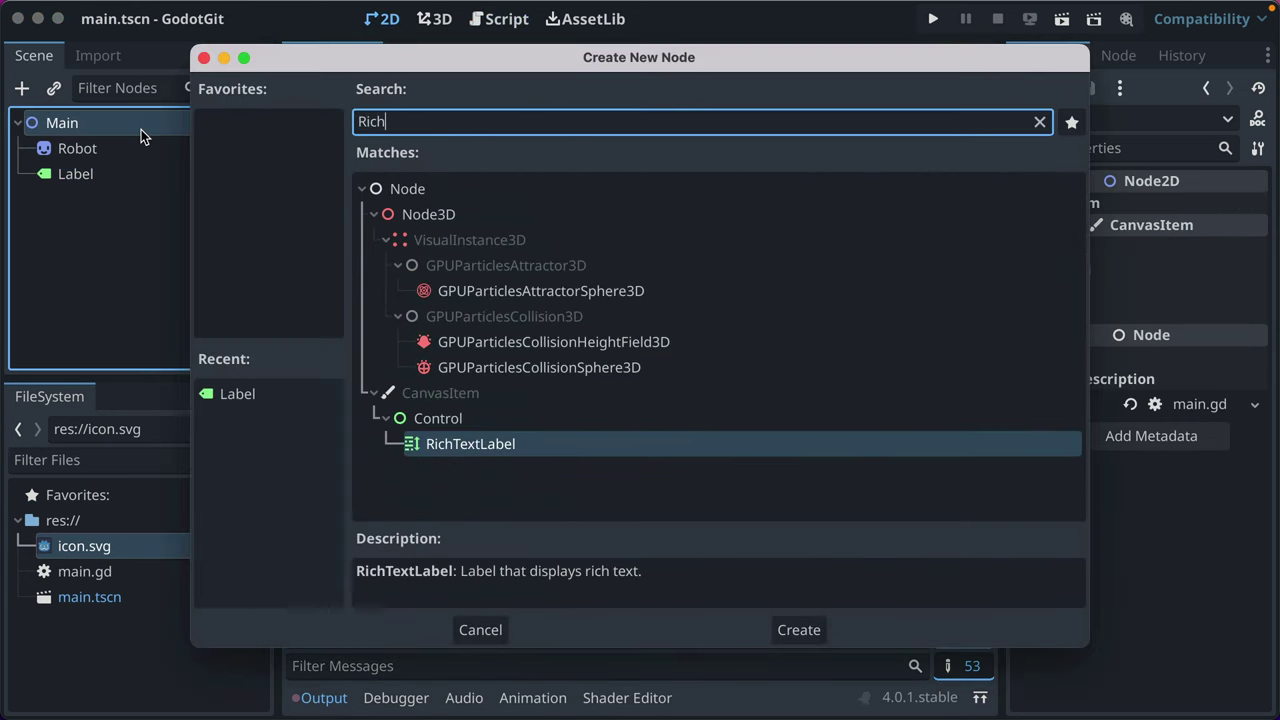
left_click(799, 629)
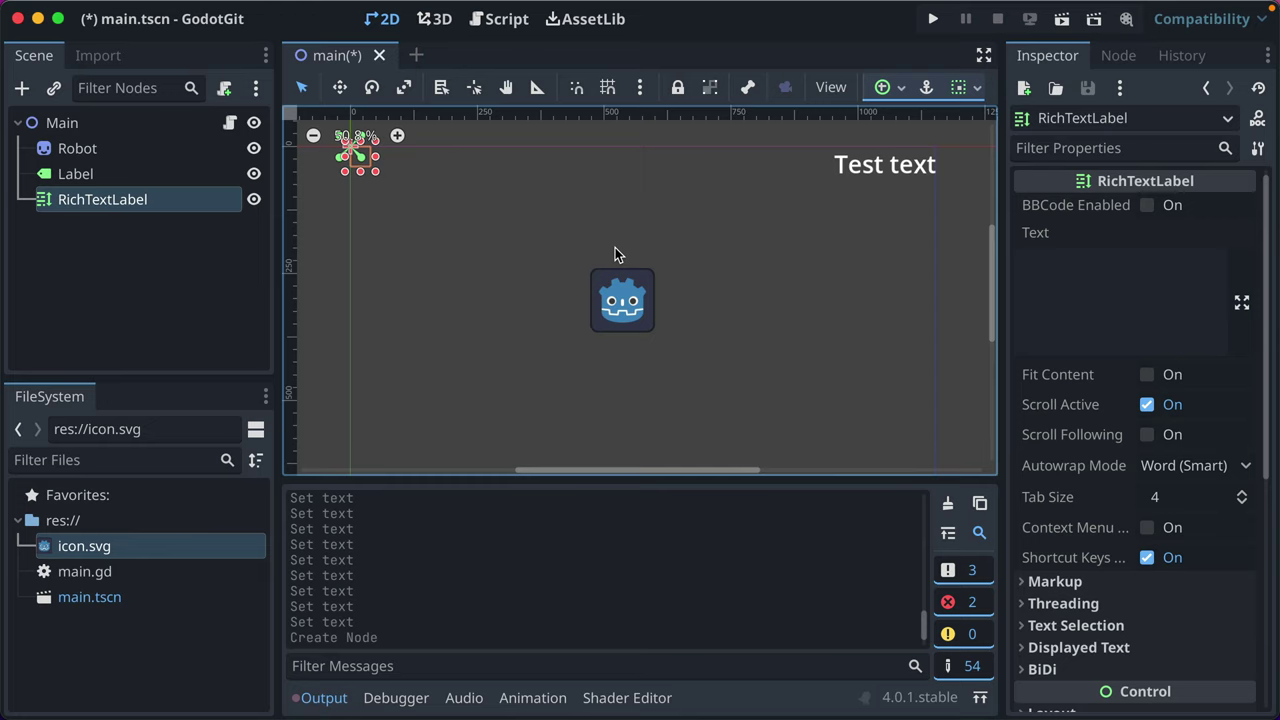
Enter 'Hello, world! I'm rich text.' as the RichTextLabel's text
left_click(1079, 583)
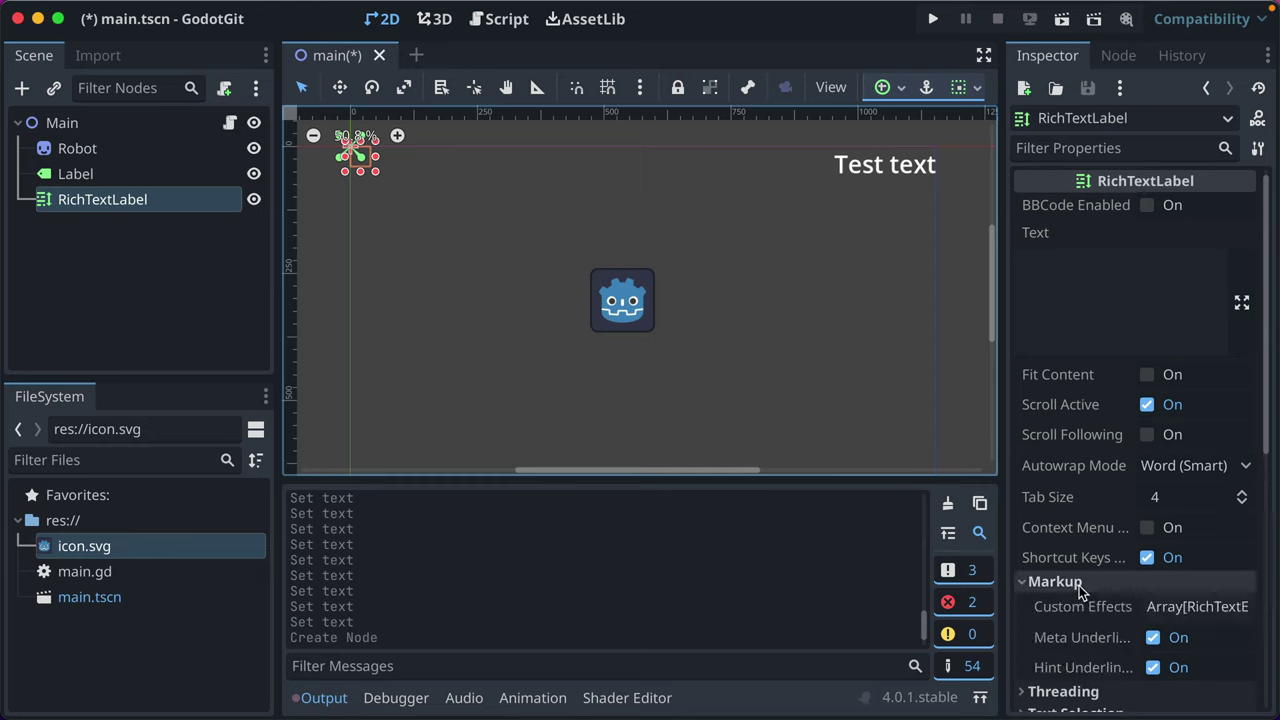
scroll(1130, 540, "down", 5)
scroll(1140, 466, "up", 5)
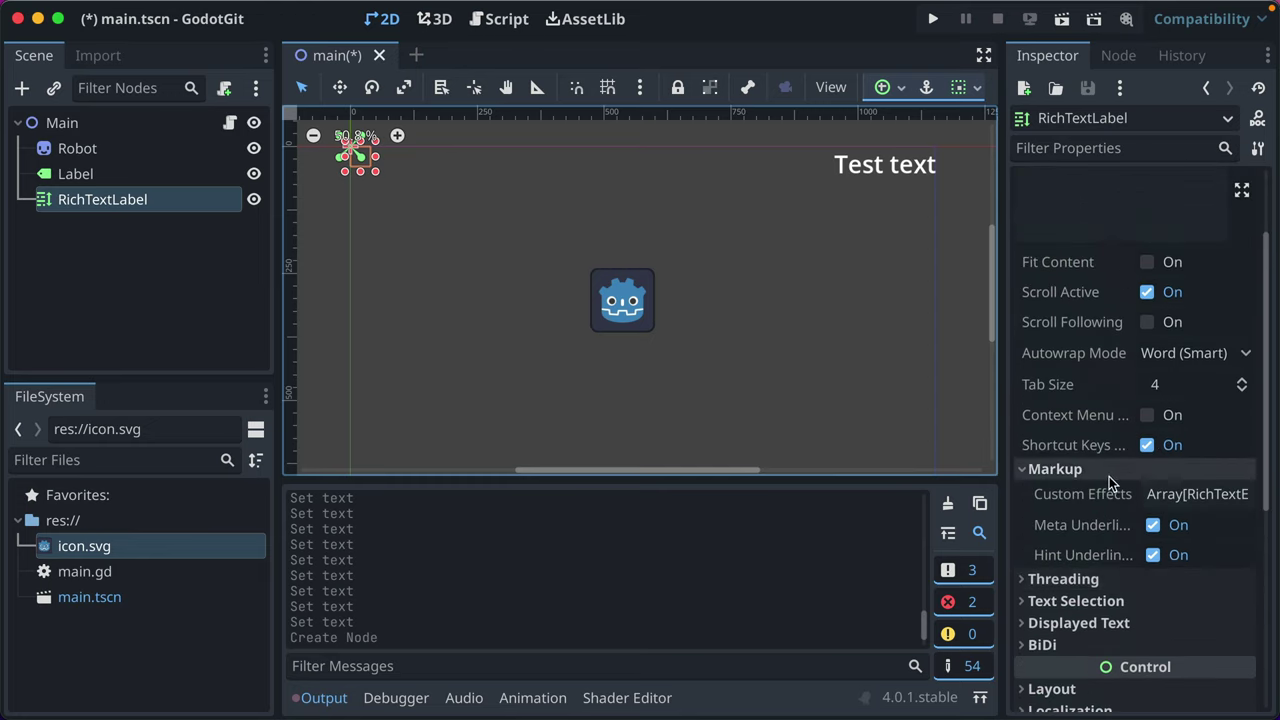
left_click(1083, 258)
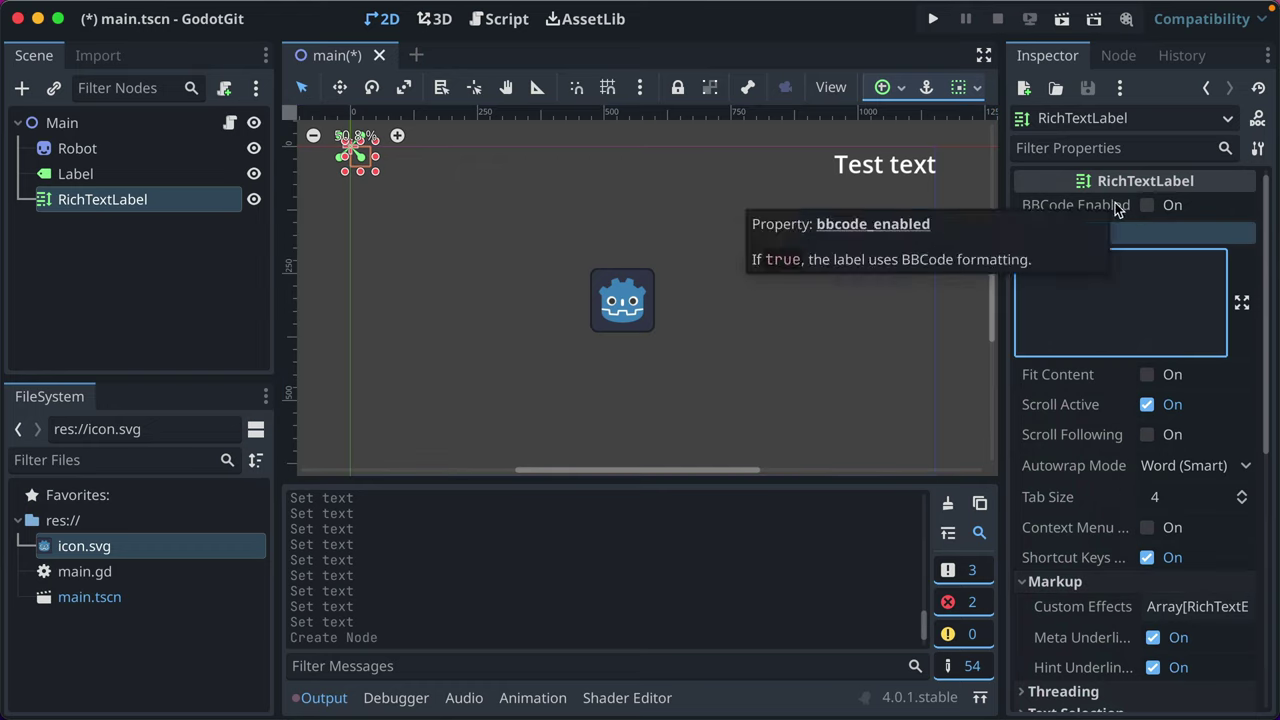
type("Hello, wor")
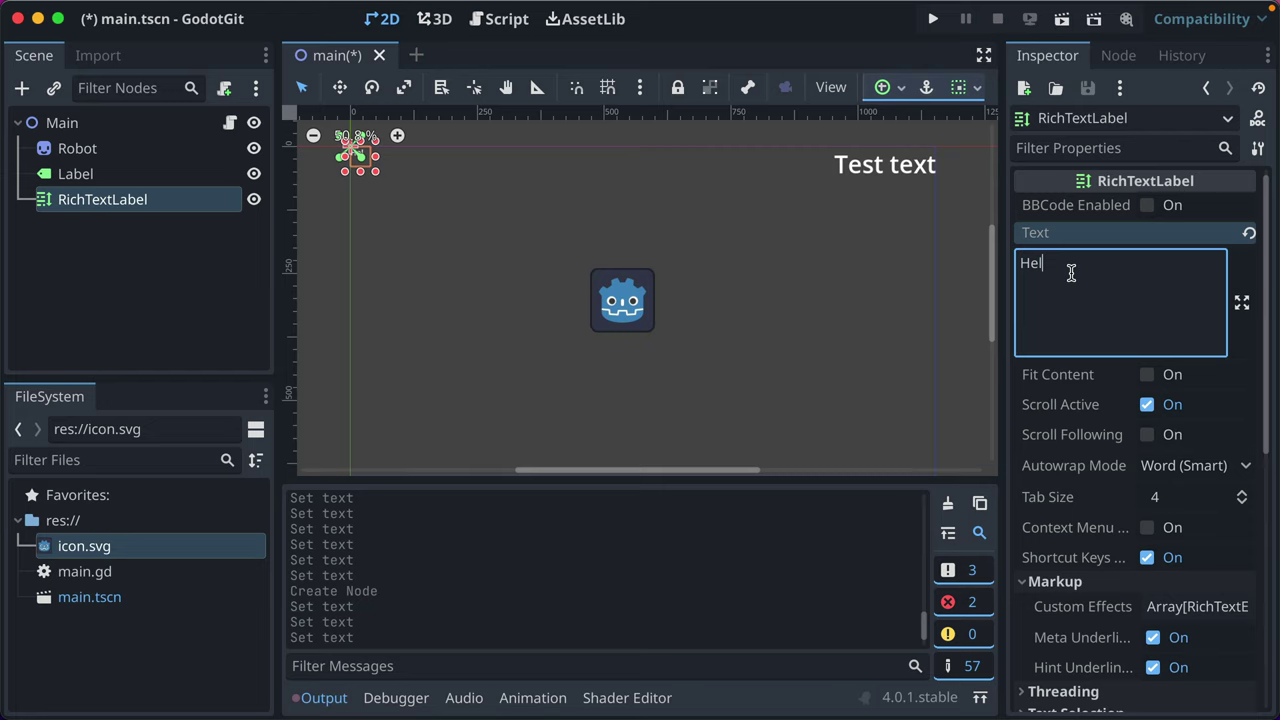
key("BackSpace")
key("BackSpace")
key("BackSpace")
type("world! I'm rich text.")
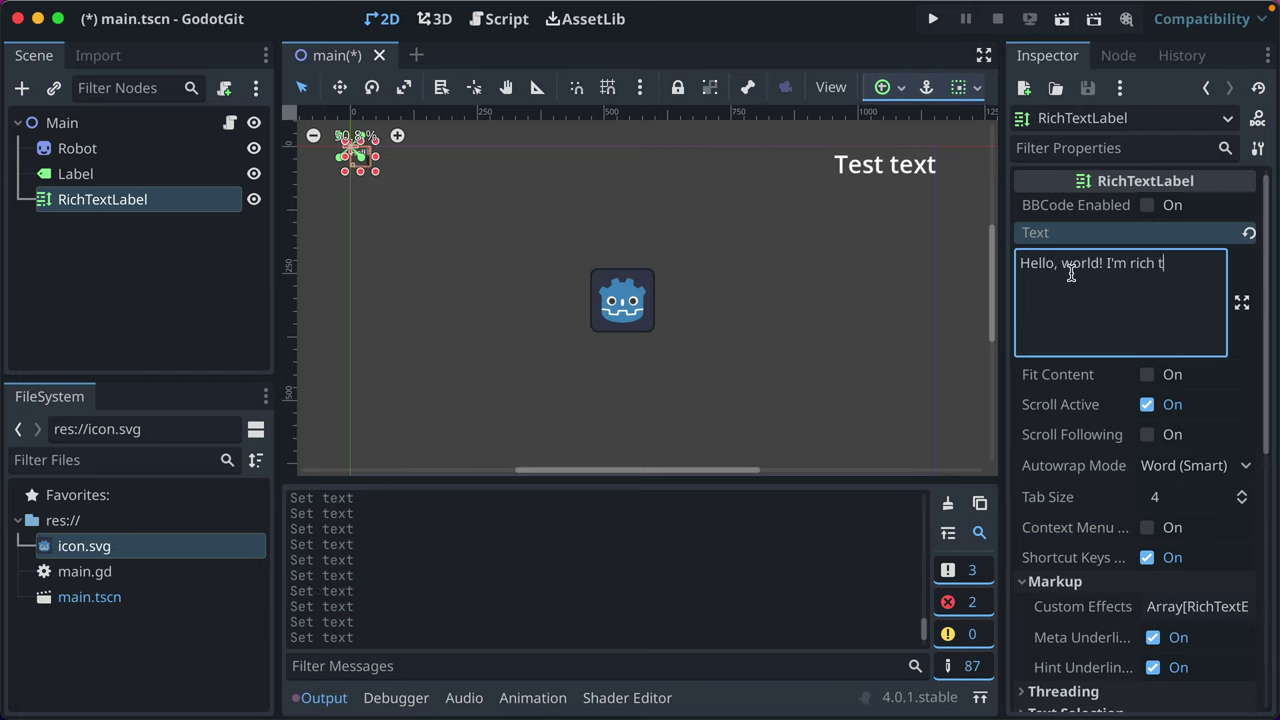
Widen the RichTextLabel so the sentence fits, then test-run the scene and close the game
left_click_drag(384, 168, 515, 171)
double_click(1168, 263)
key("super+b")
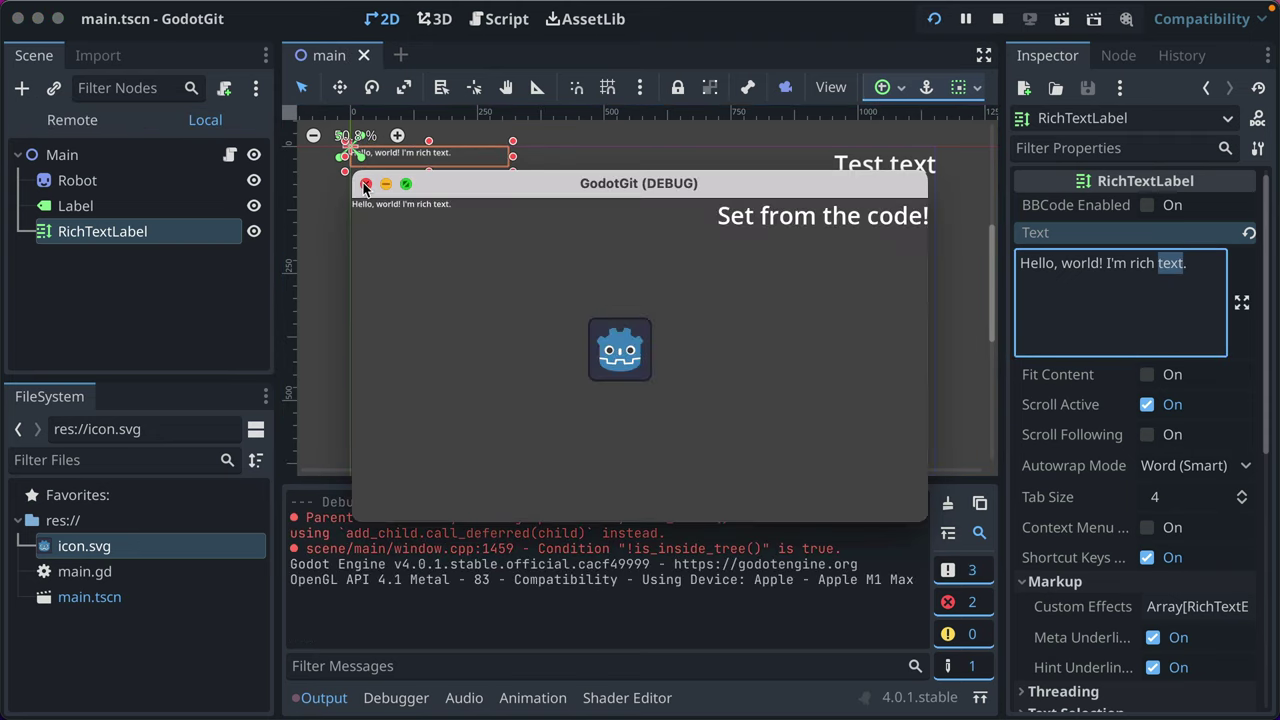
left_click(366, 184)
Turn on BBCode Enabled and wrap 'Hello, world!' in [b][/b] and 'I'm rich text.' in [i][/i]
left_click(1147, 205)
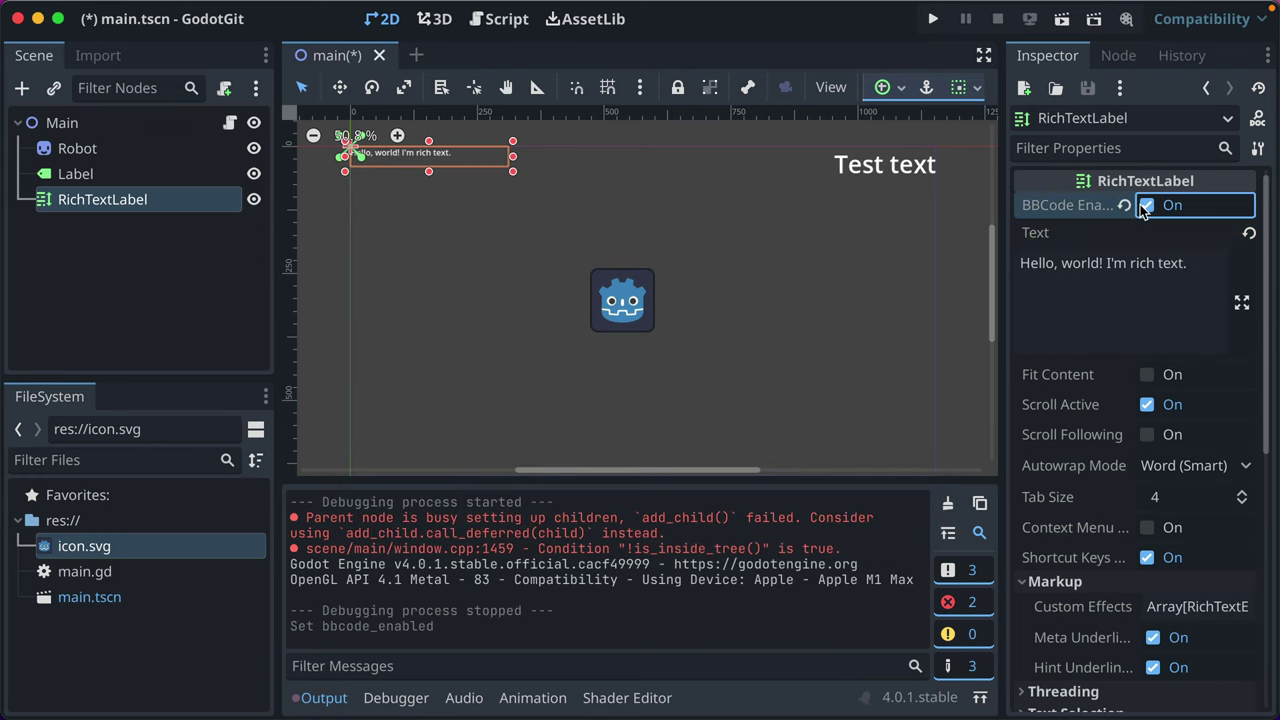
left_click(1032, 264)
type("[b")
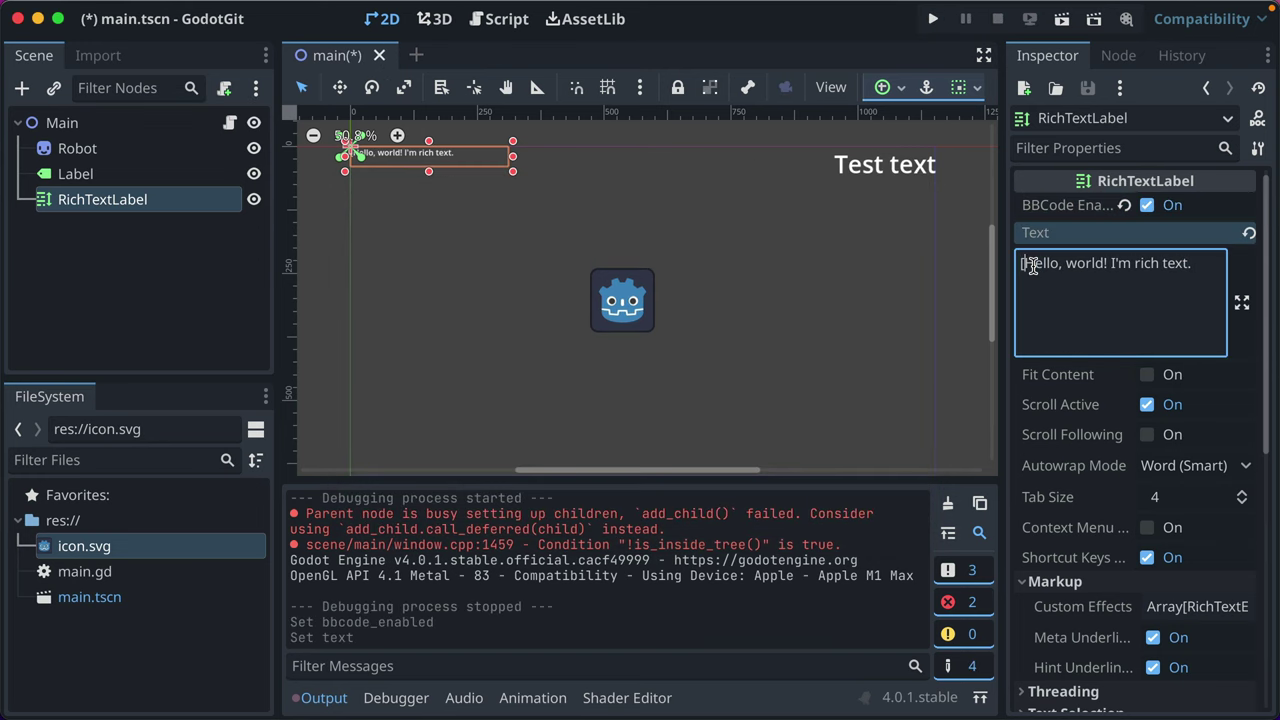
type("]")
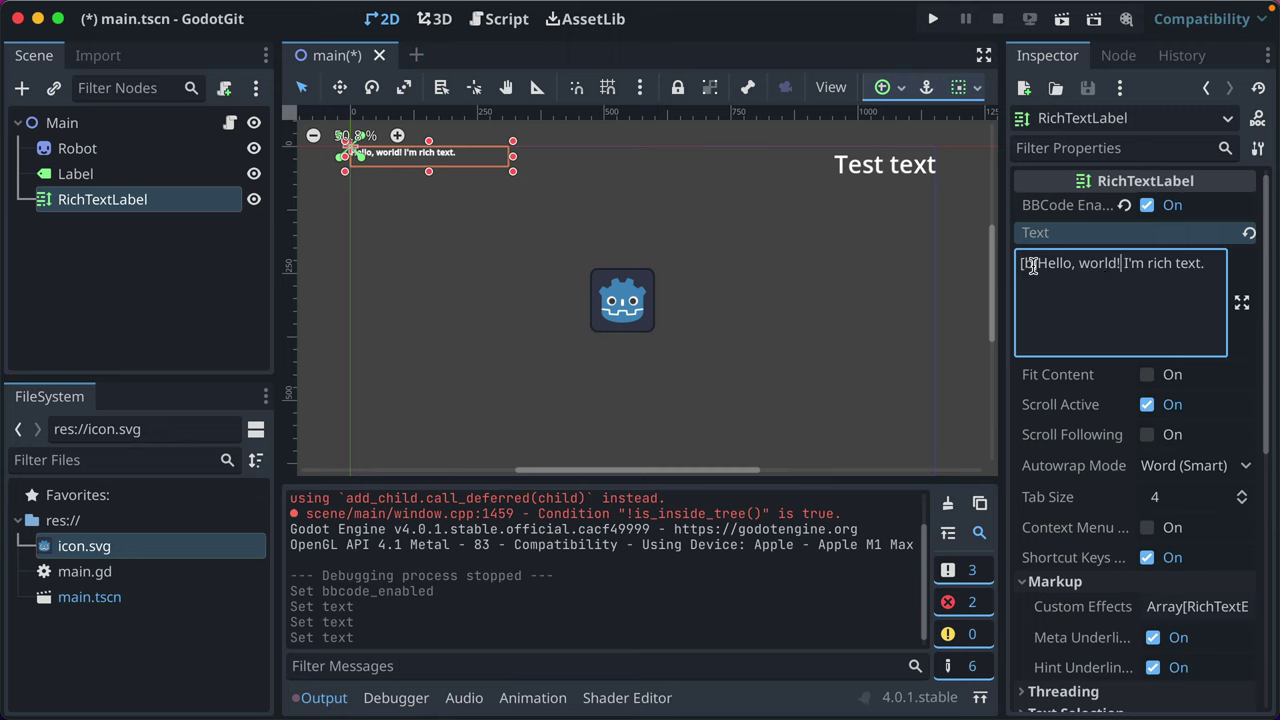
type("[/b]")
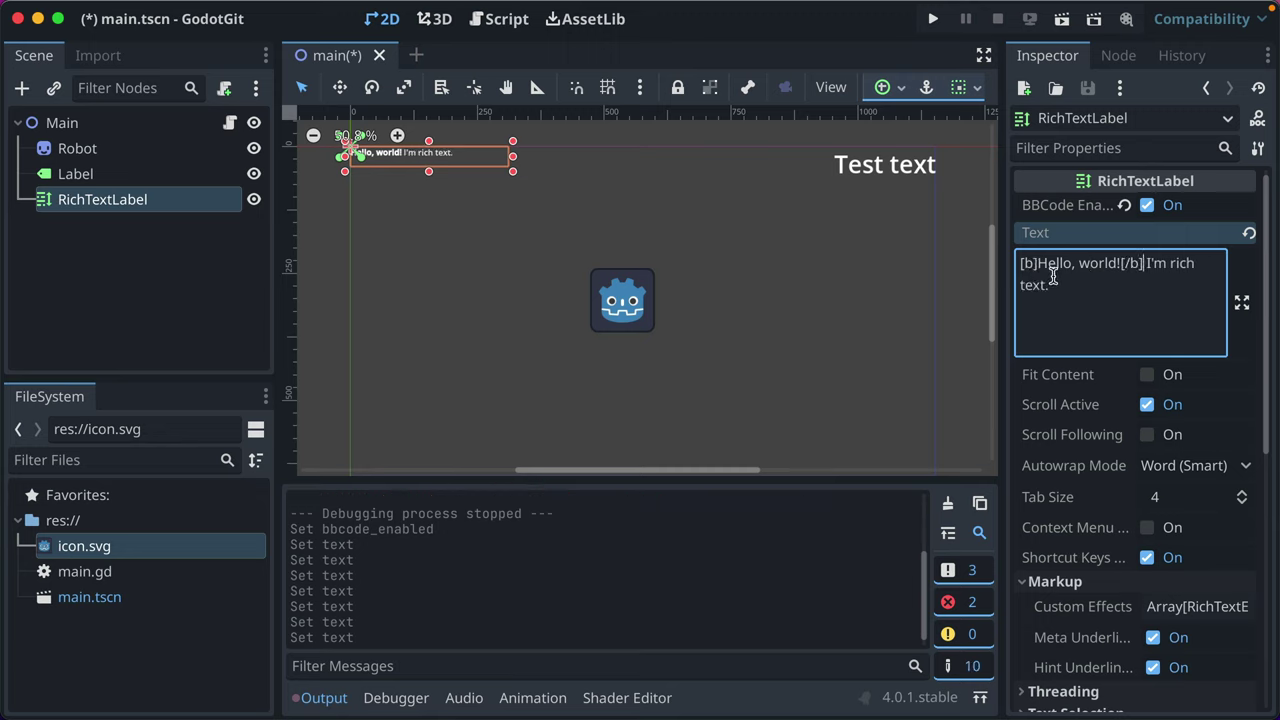
left_click(1143, 310)
type("[i]")
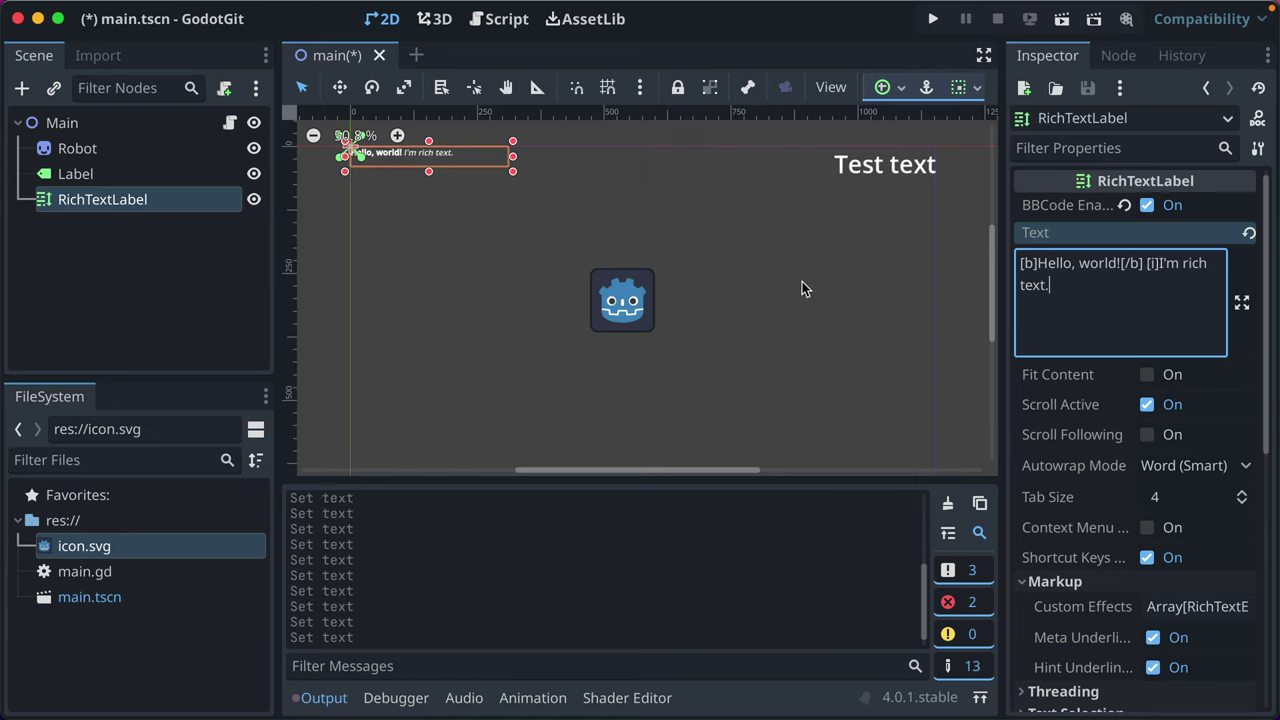
type("[/i]")
left_click(1147, 205)
left_click(1147, 205)
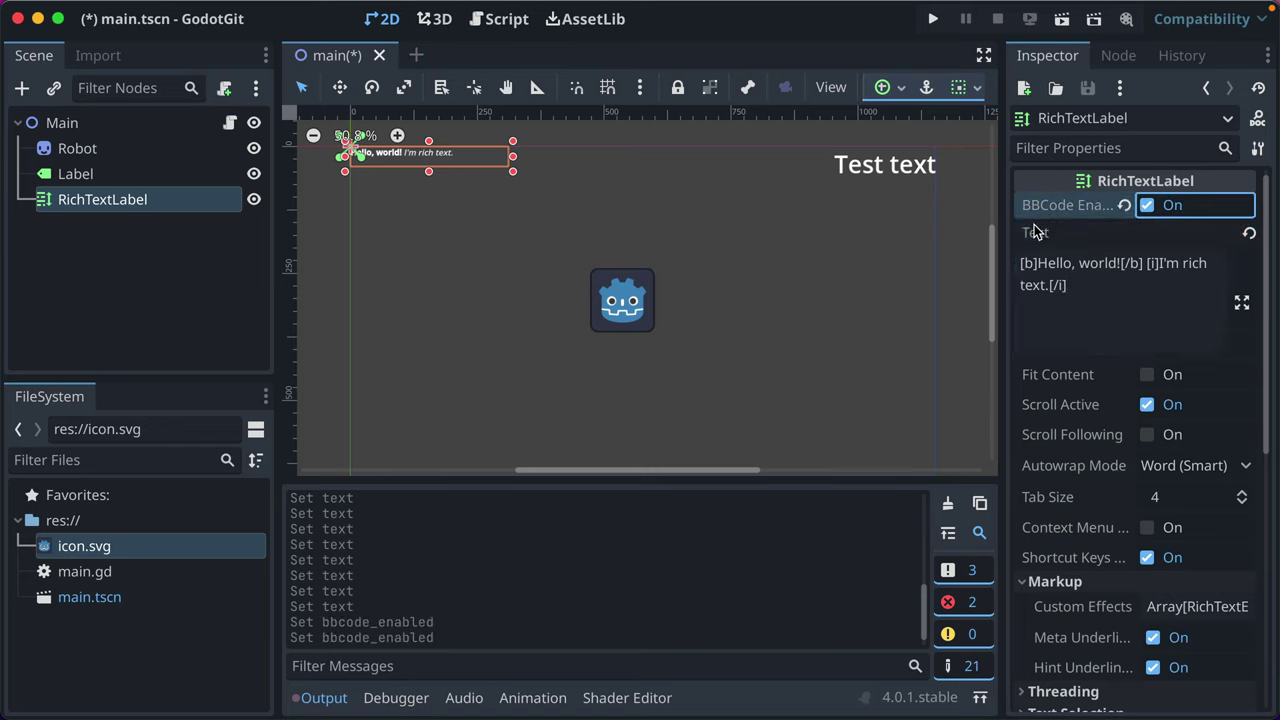
Look up BBCode formatting by searching 'bbcode f' from the Alfred launcher
mouse_move(1034, 230)
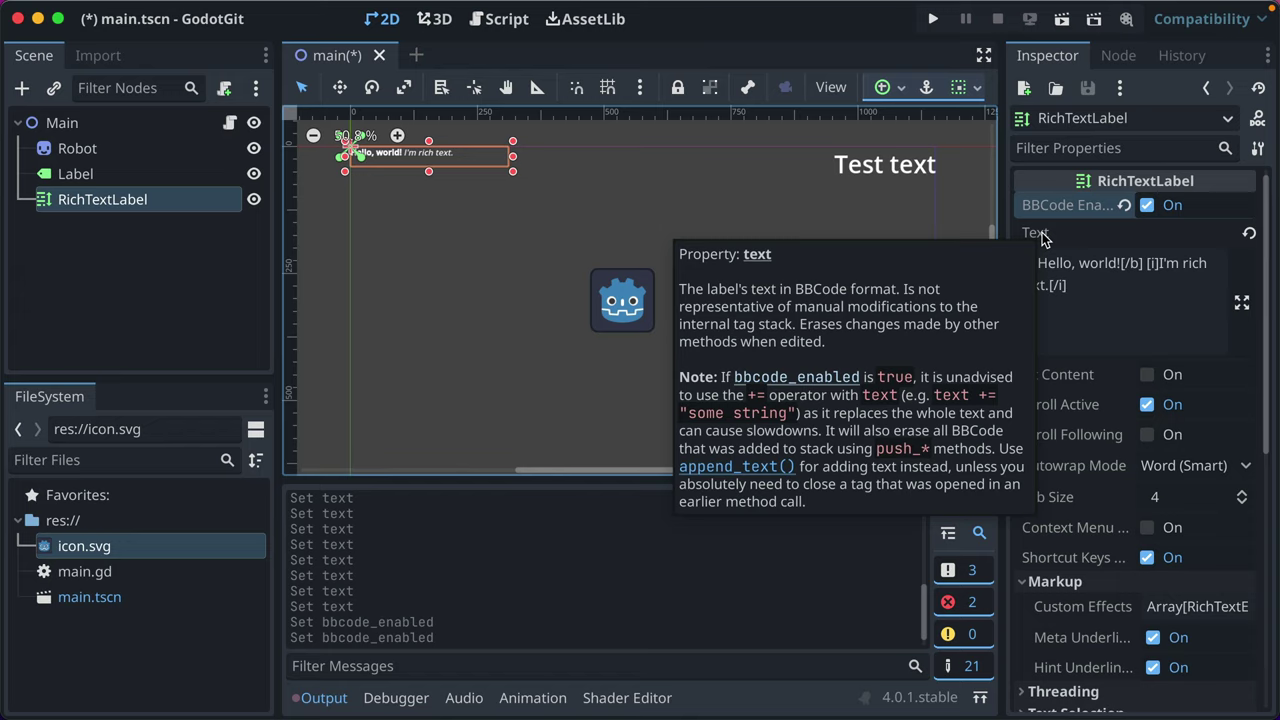
left_click(1088, 286)
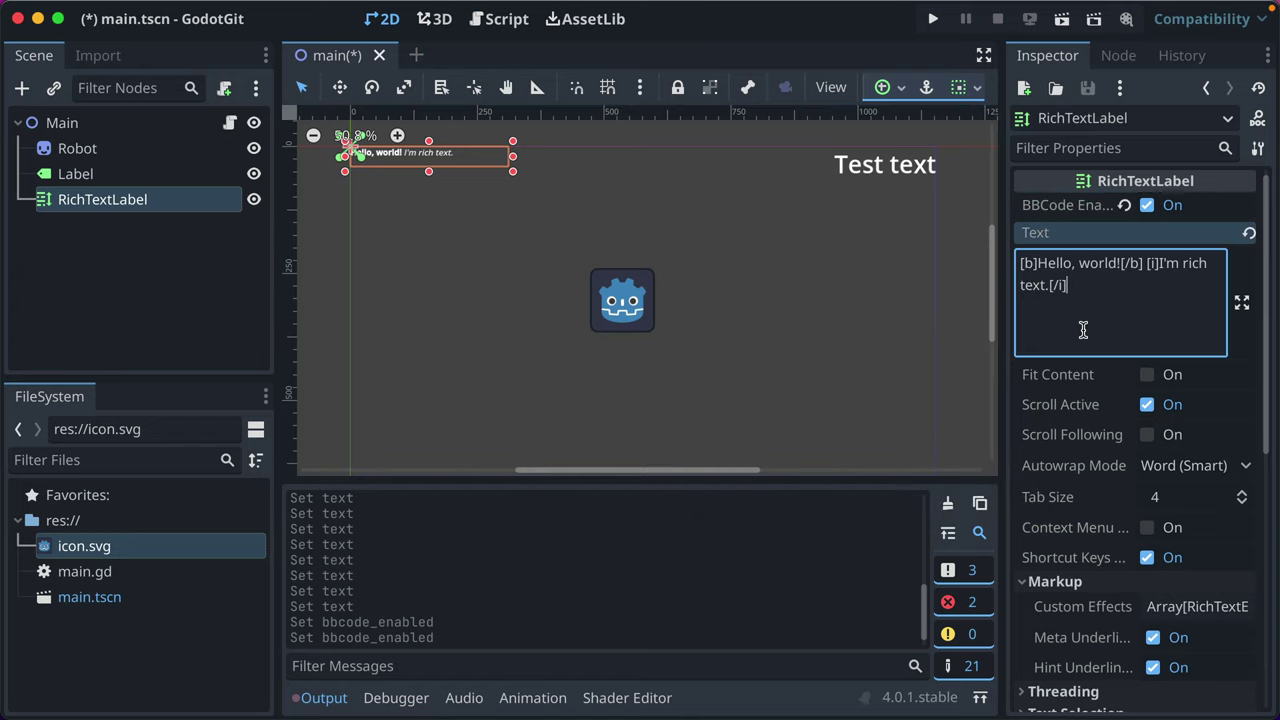
key("alt+space")
type("bbcode f")
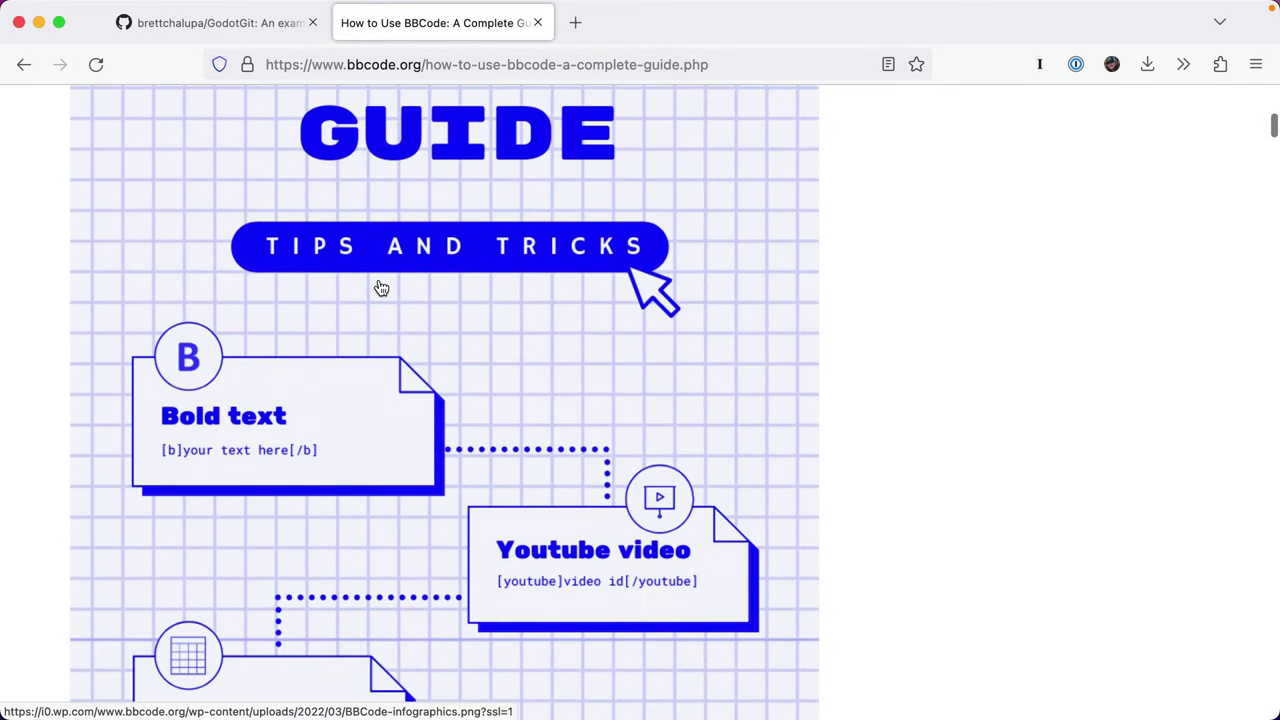
Scroll through the bbcode.org 'How to Use BBCode' guide in Firefox
scroll(378, 285, "up", 10)
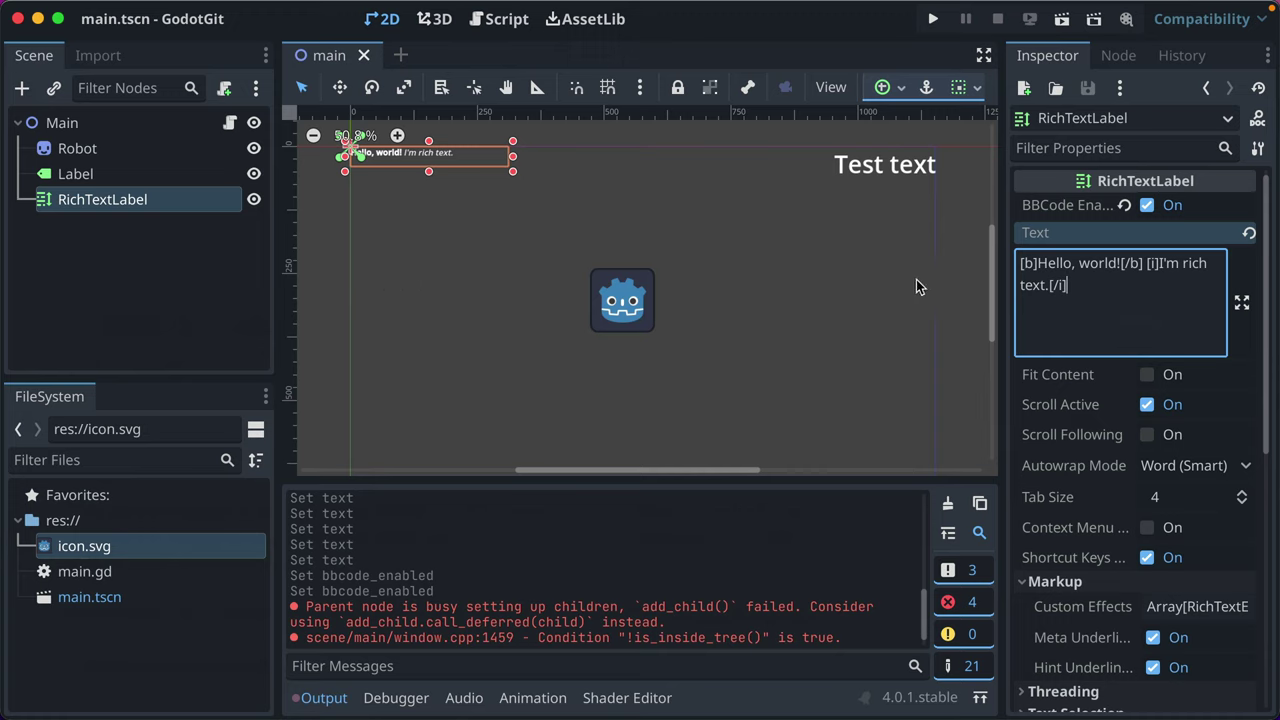
triple_click(1128, 305)
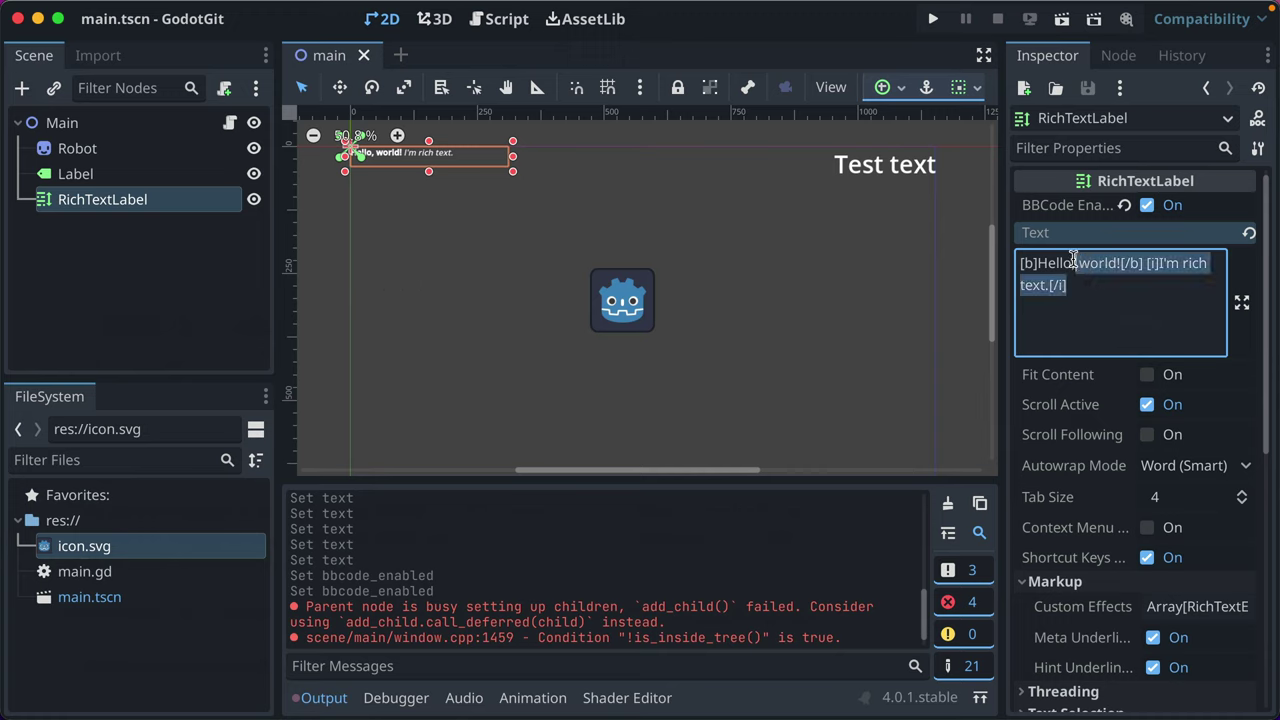
left_click(1134, 314)
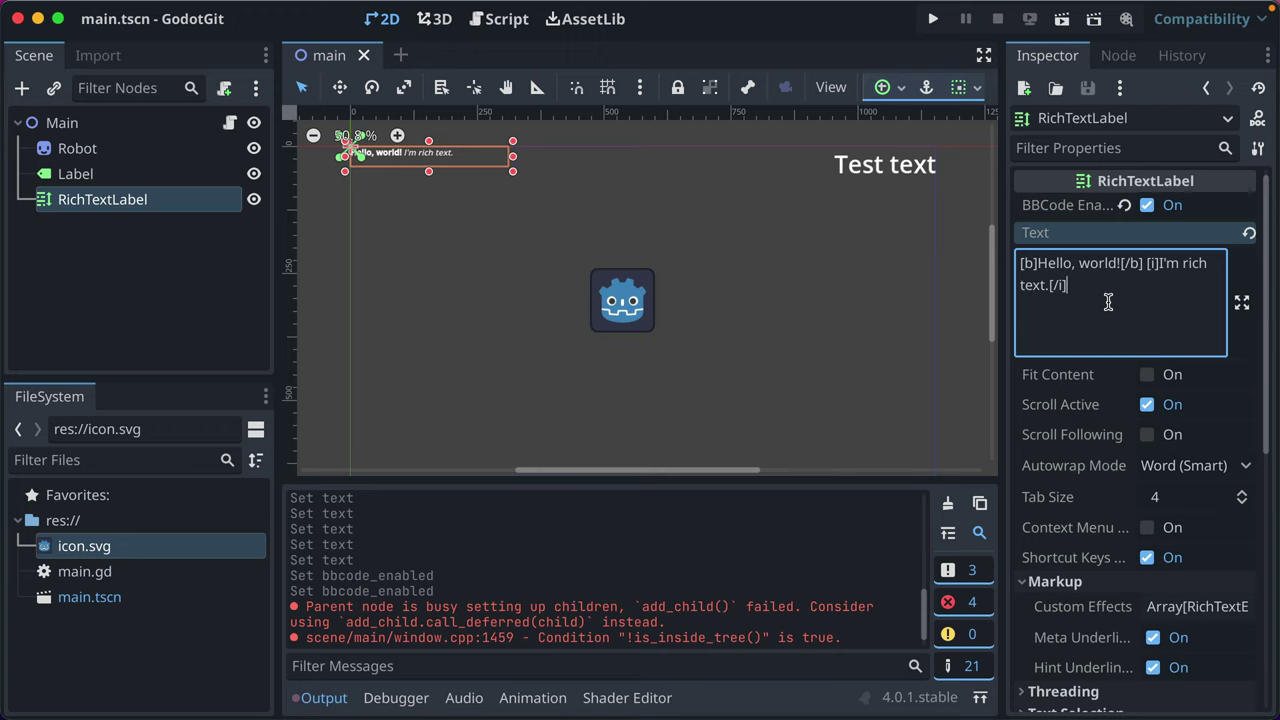
triple_click(1108, 302)
left_click(1092, 303)
scroll(1092, 302, "down", 5)
scroll(1092, 302, "up", 5)
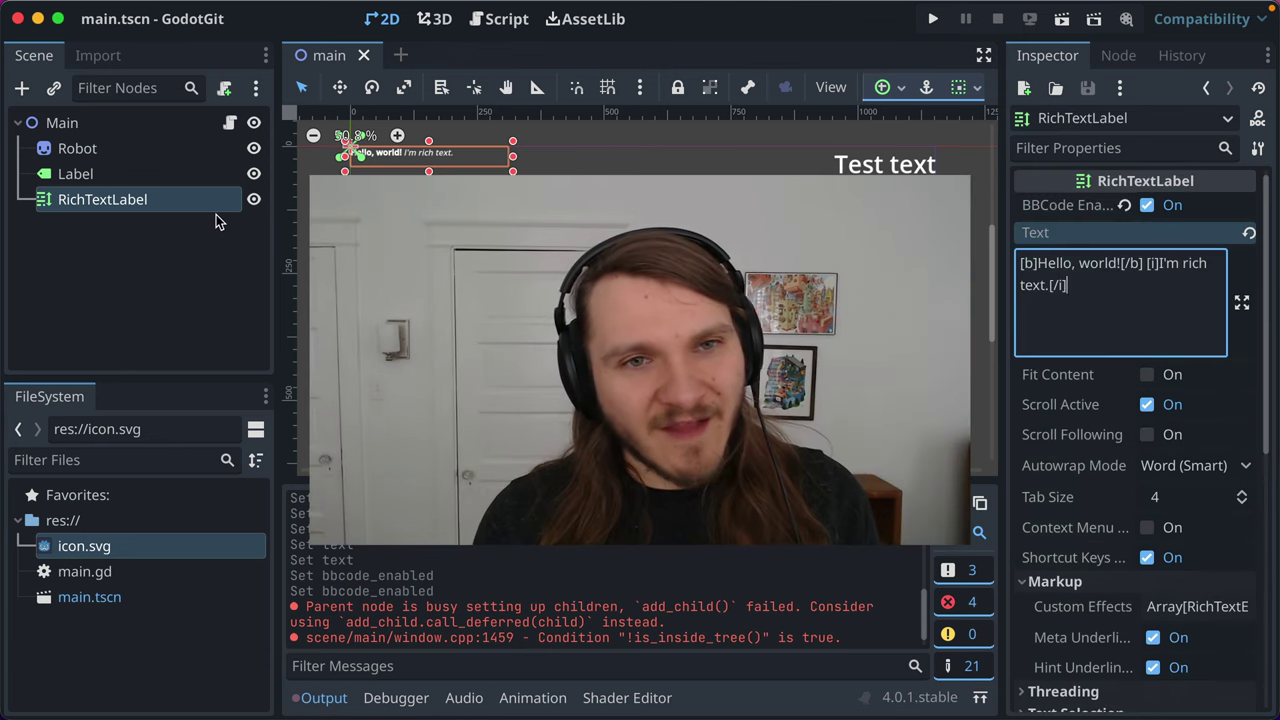
Check the Autowrap Mode options without changing them, then open main.gd from Main's script icon
left_click(1147, 465)
left_click(1120, 323)
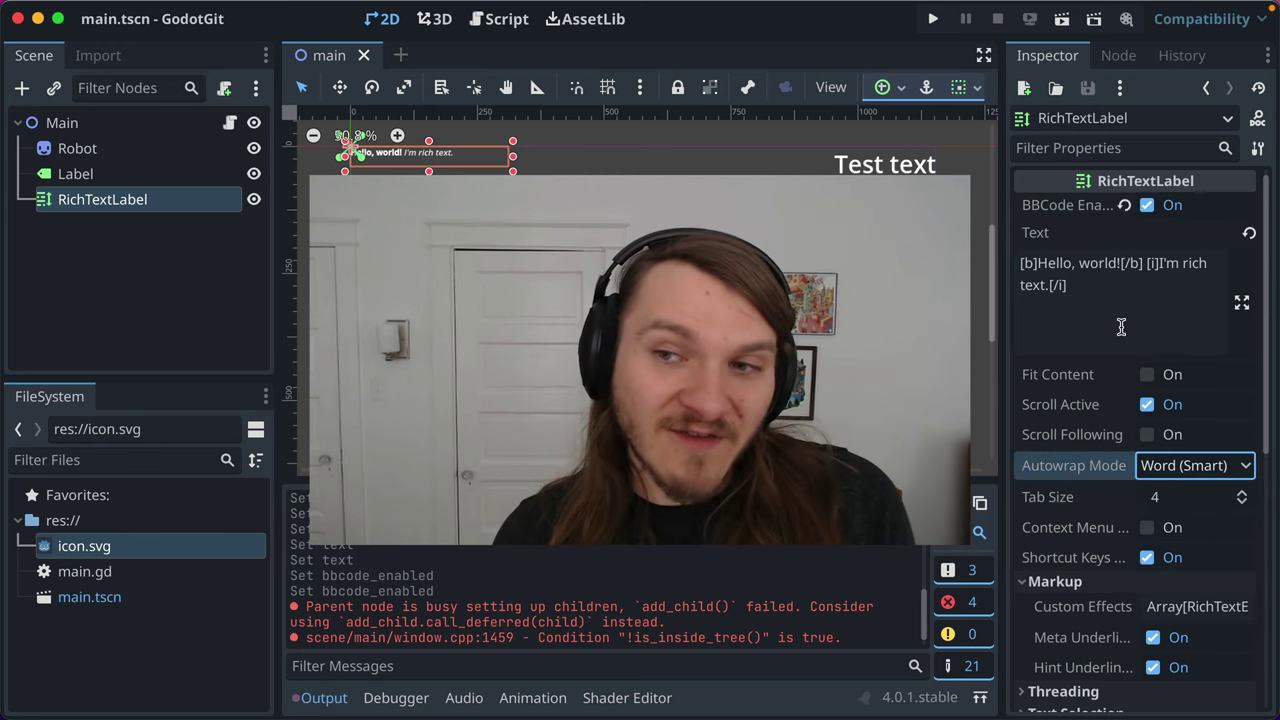
left_click(1040, 323)
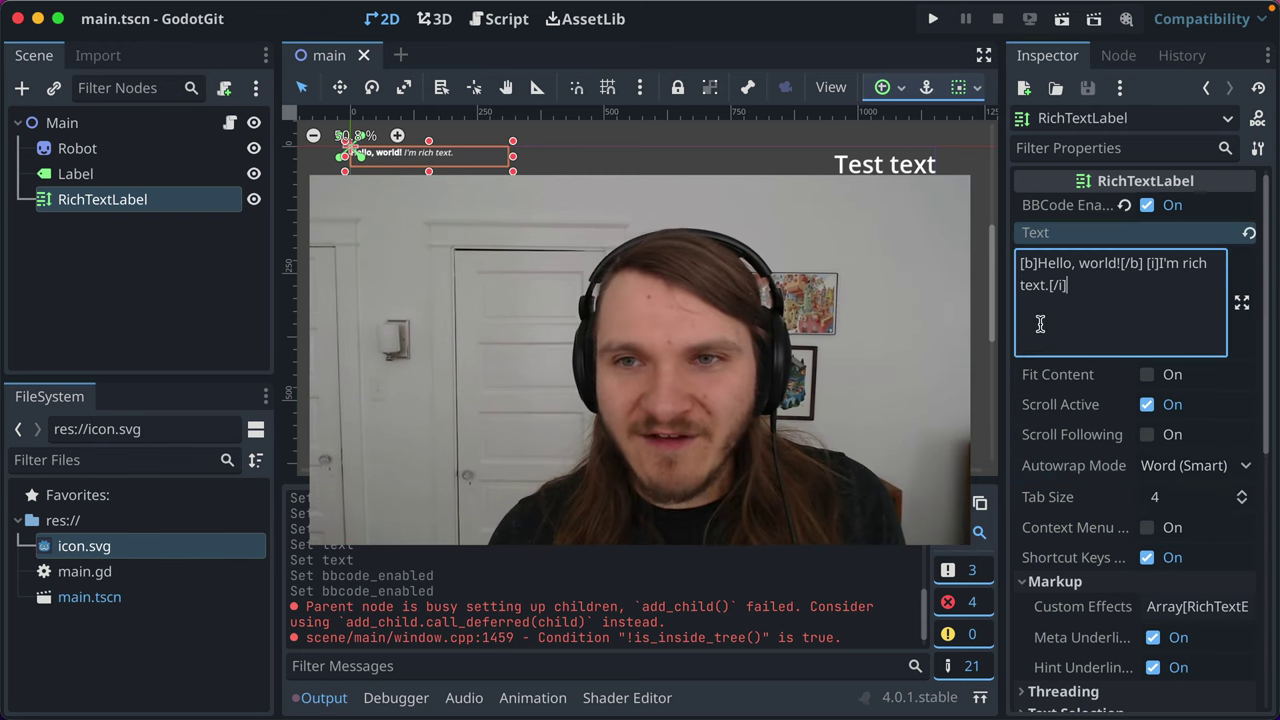
left_click(229, 122)
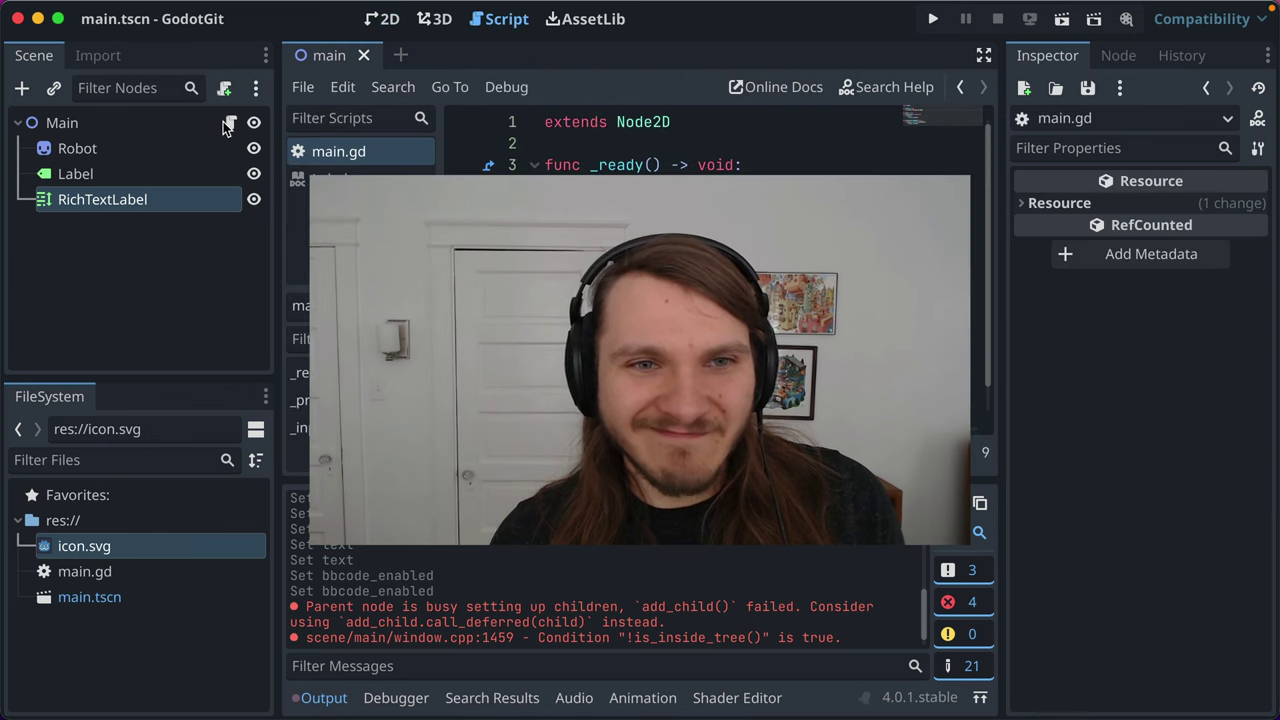